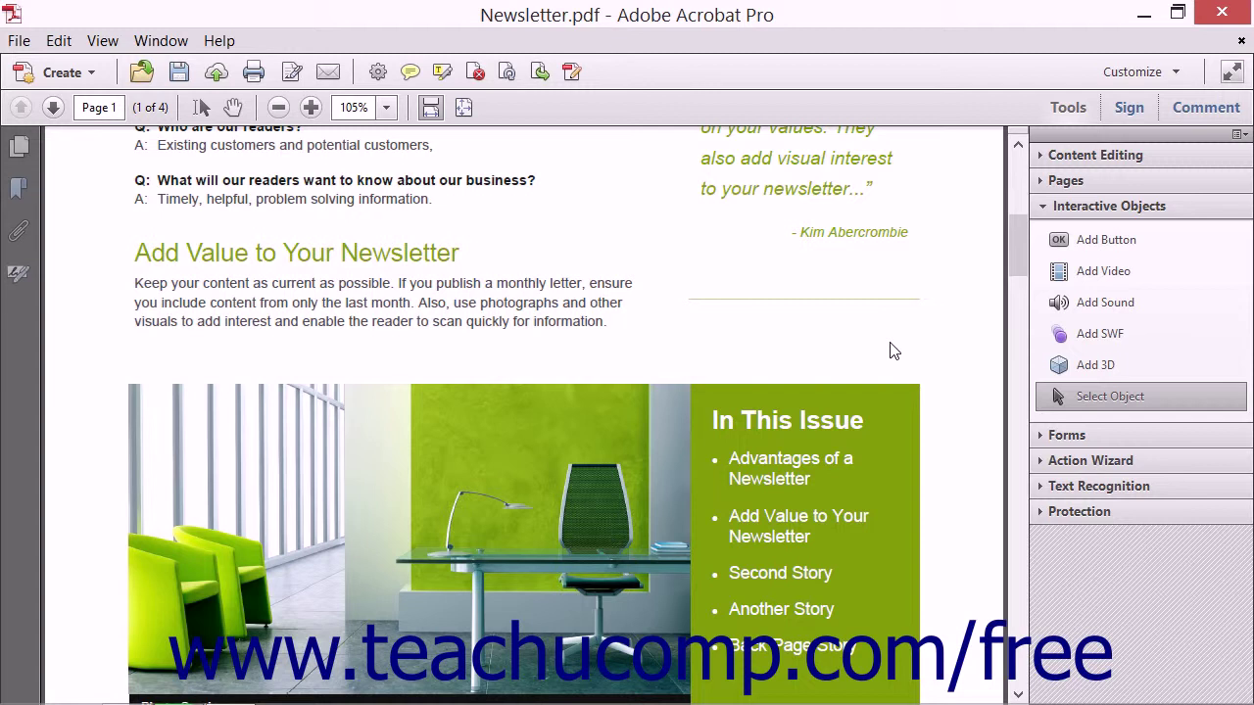
# Step: Place a button named ReadArticle on the In This Issue box, then make it narrower and taller
pyautogui.click(1084, 241)
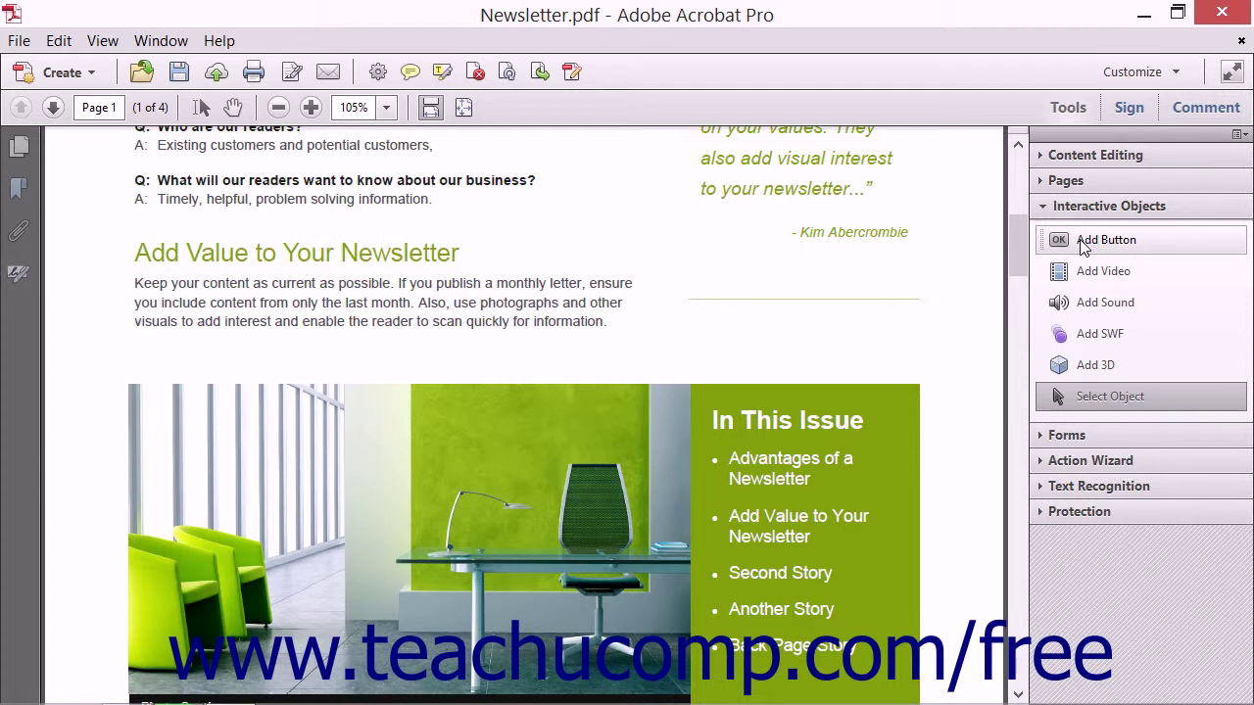
pyautogui.click(1081, 241)
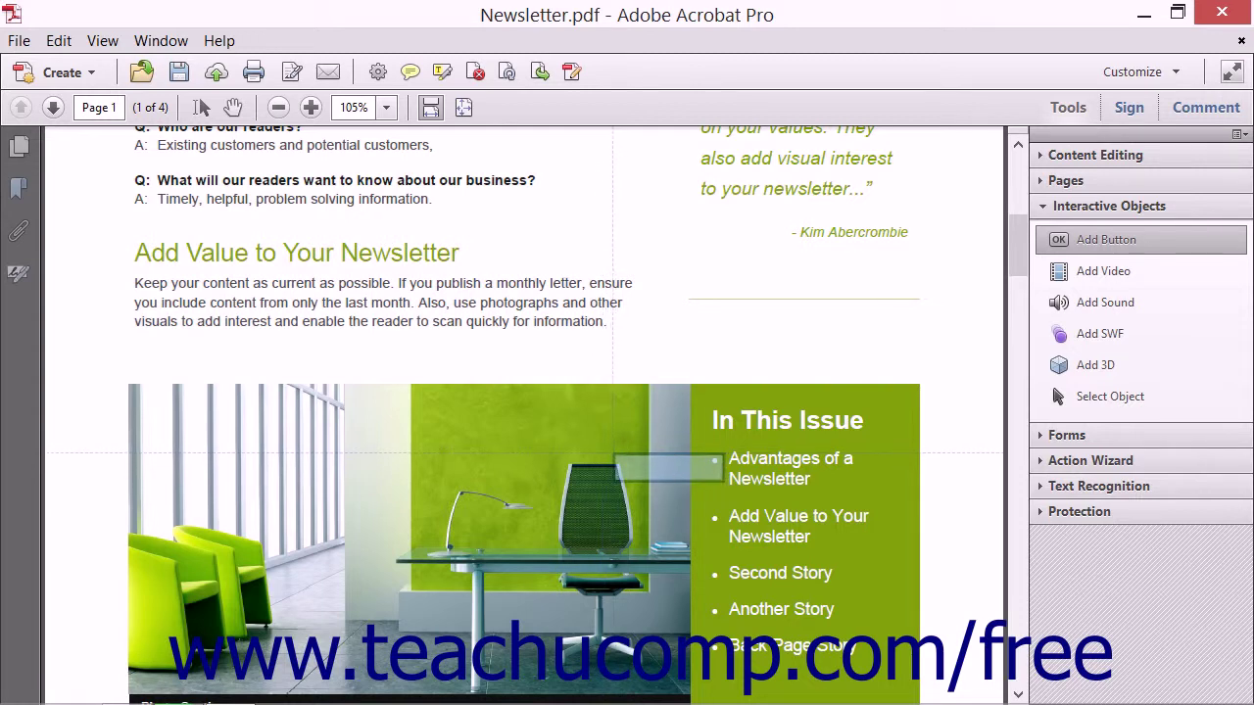
pyautogui.click(616, 451)
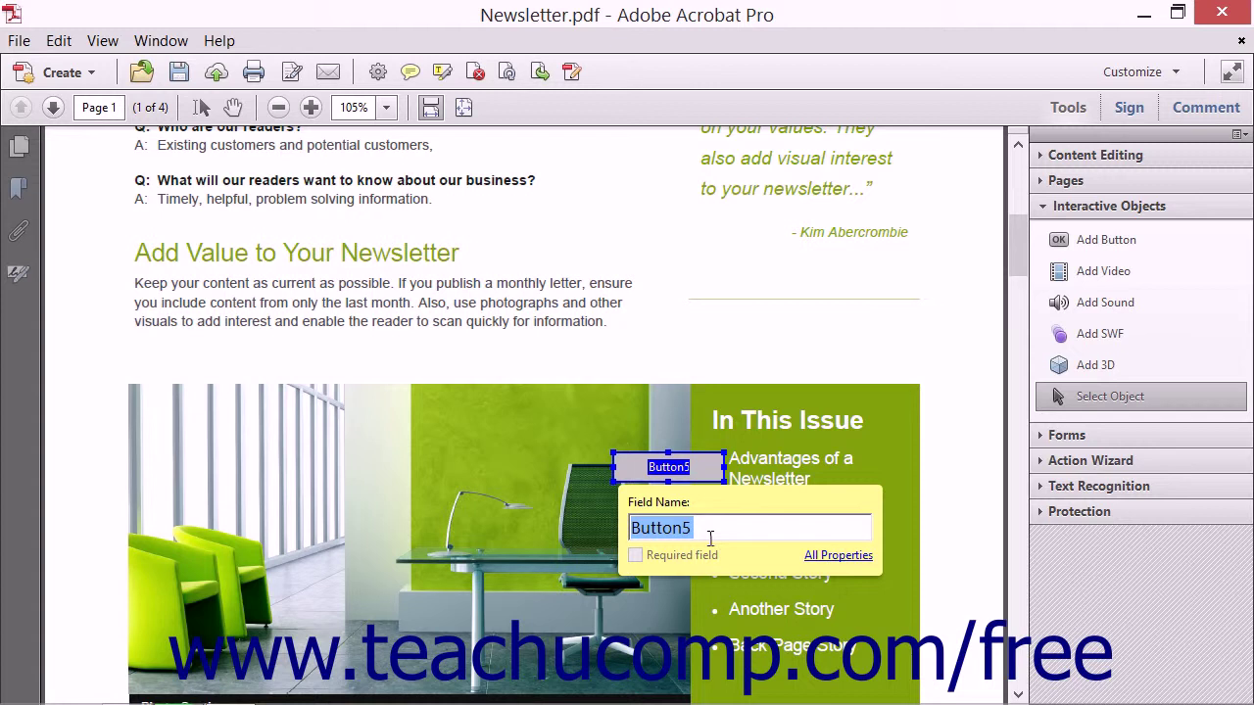
pyautogui.write('ReadArticle')
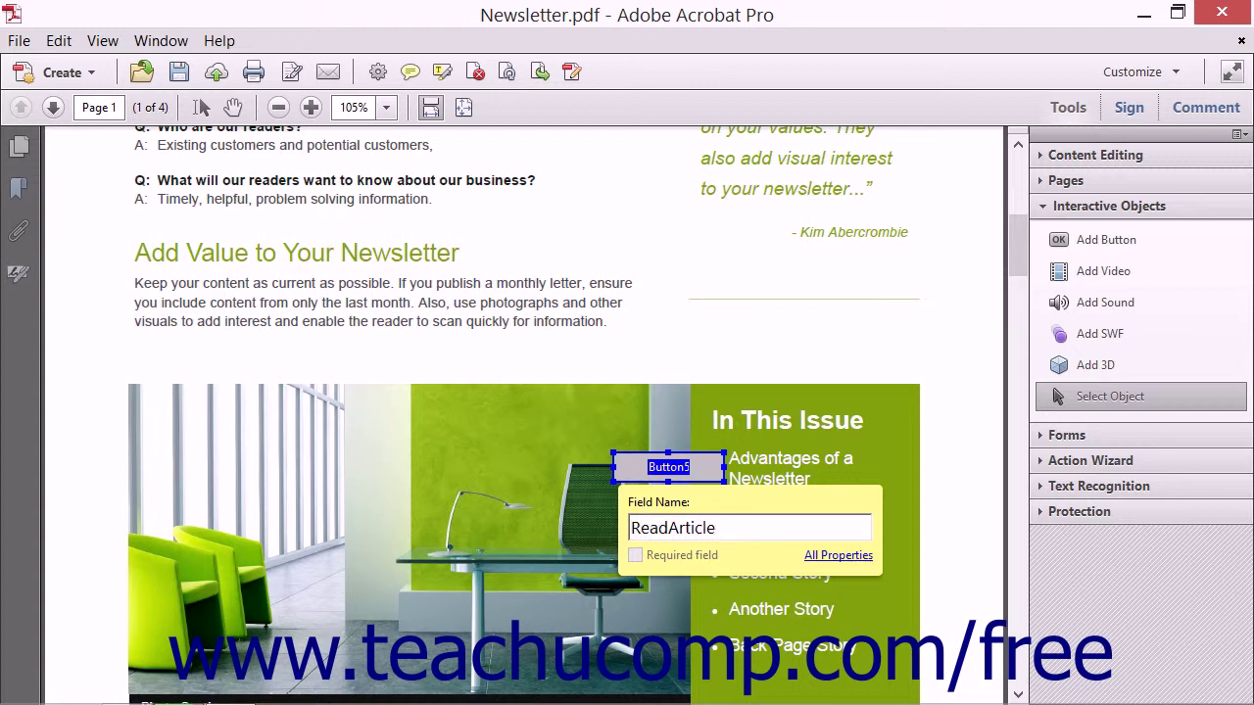
pyautogui.click(612, 467)
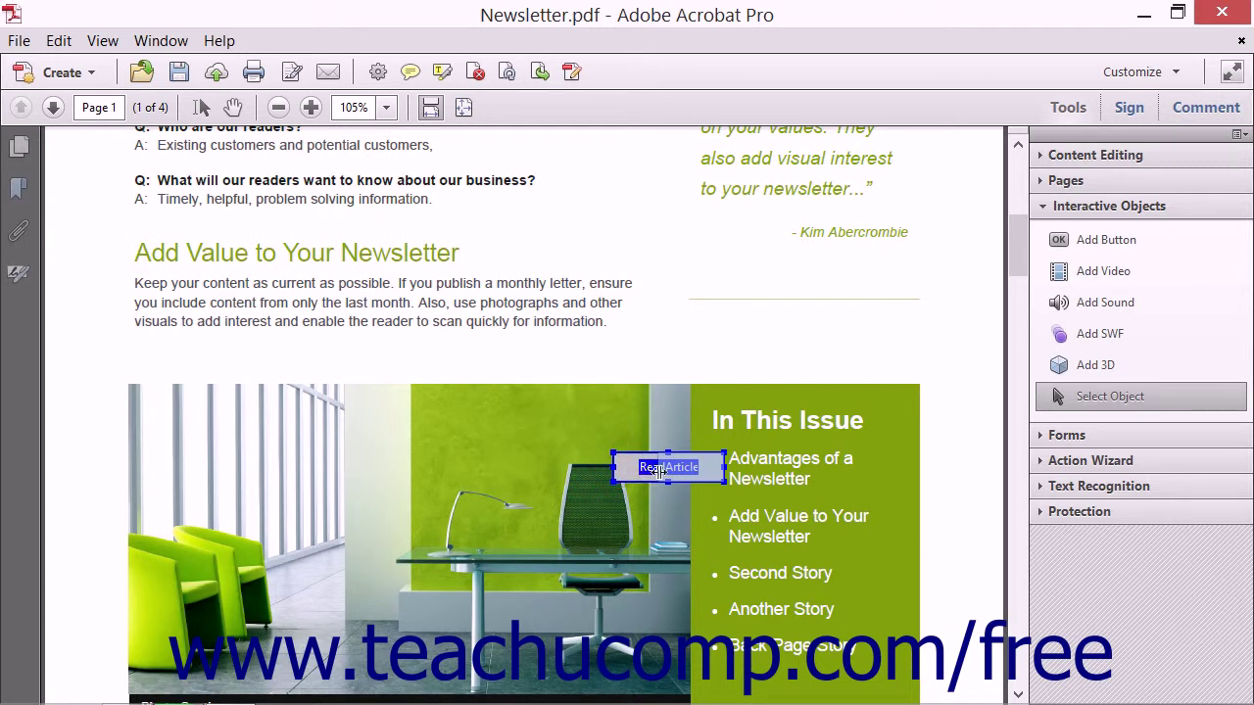
pyautogui.moveTo(666, 468); pyautogui.dragTo(667, 468)
pyautogui.moveTo(694, 477); pyautogui.dragTo(692, 491)
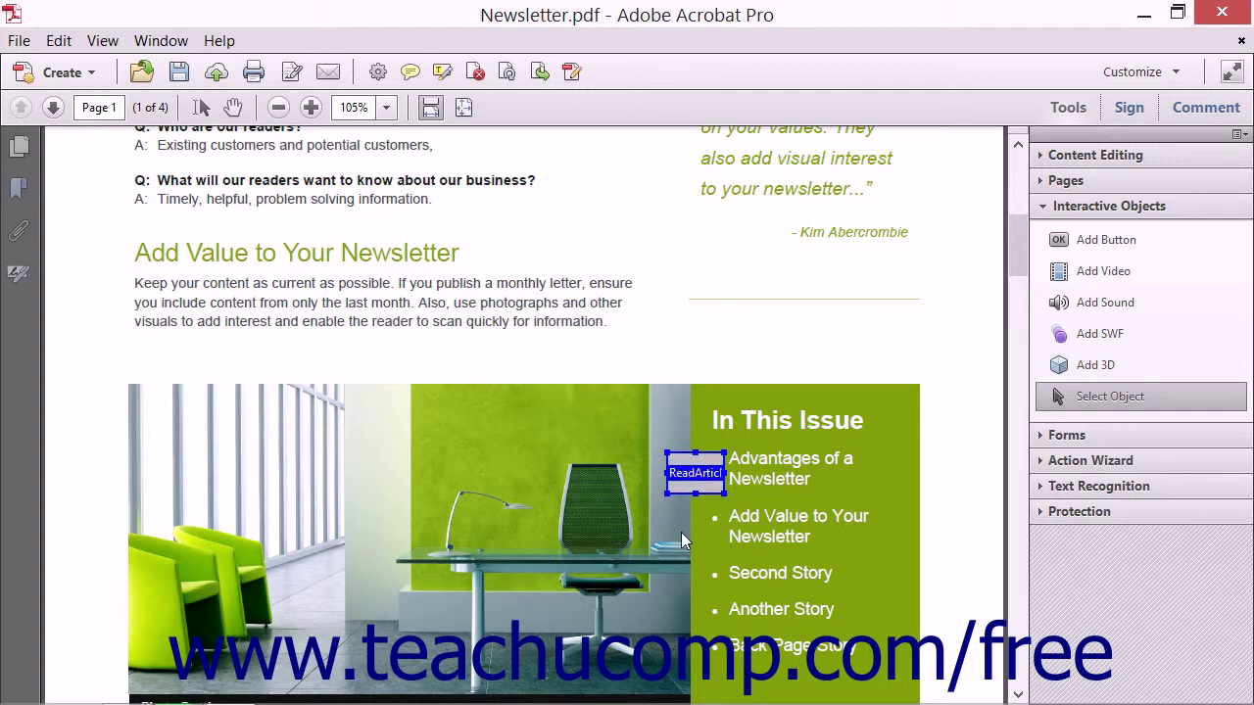
# Step: In the button's General properties, enter the tooltip 'Click here to read the article.'
pyautogui.doubleClick(692, 473)
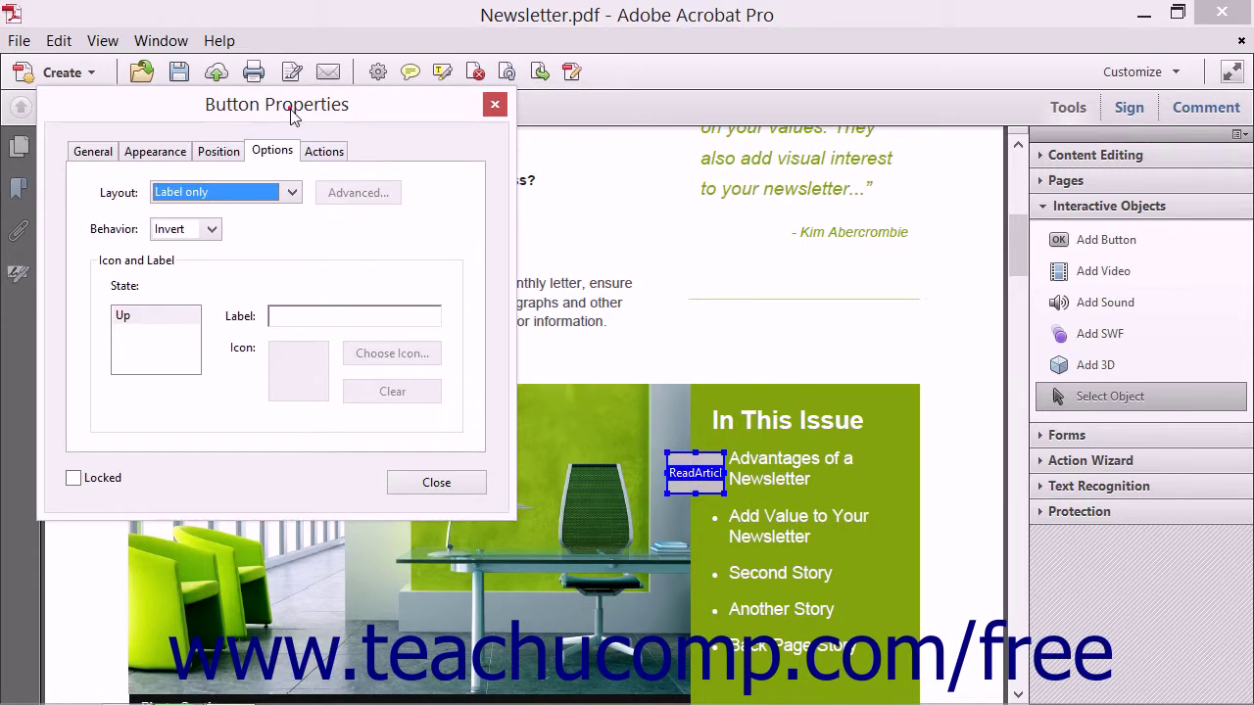
pyautogui.moveTo(287, 109); pyautogui.dragTo(400, 211)
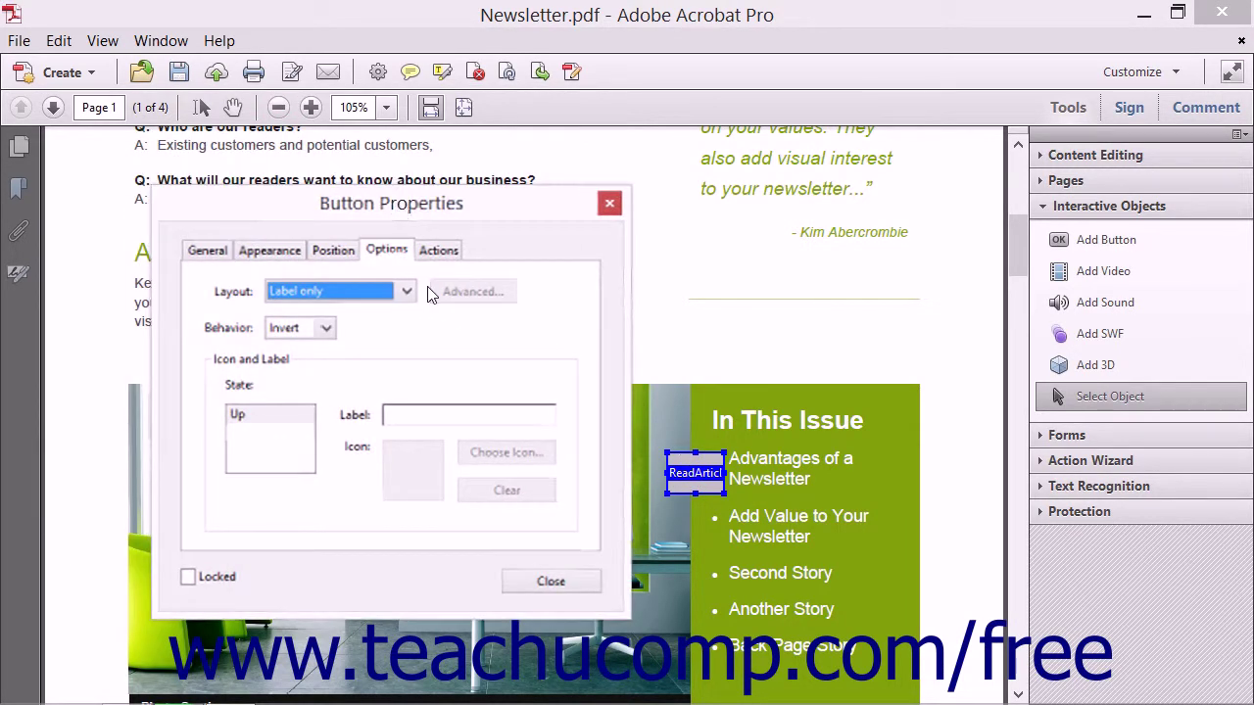
pyautogui.click(208, 251)
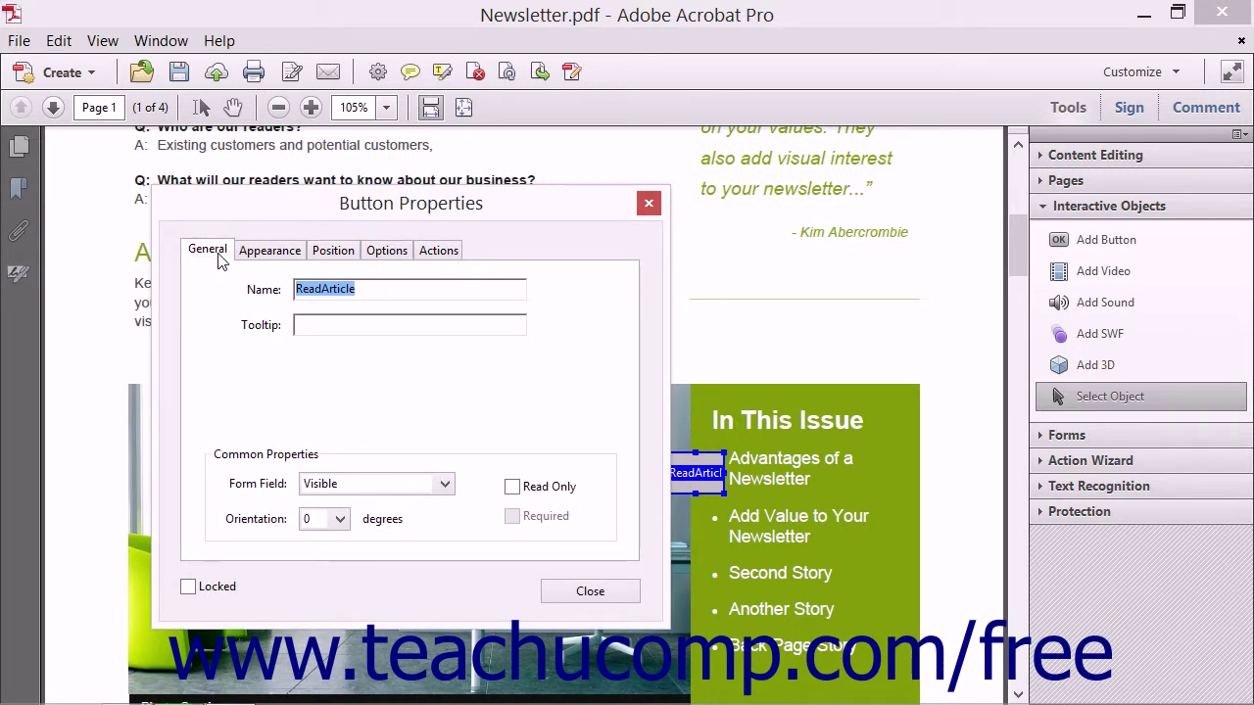
pyautogui.click(346, 325)
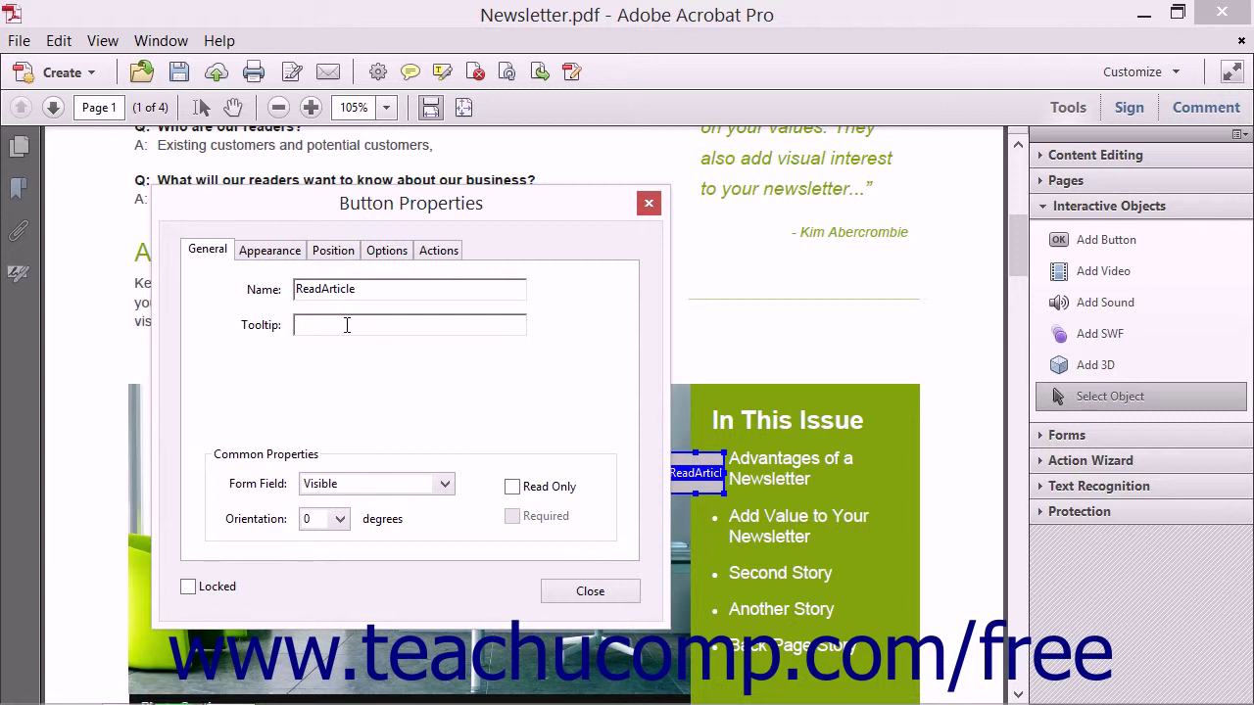
pyautogui.write('Click here to read the article.')
pyautogui.click(265, 527)
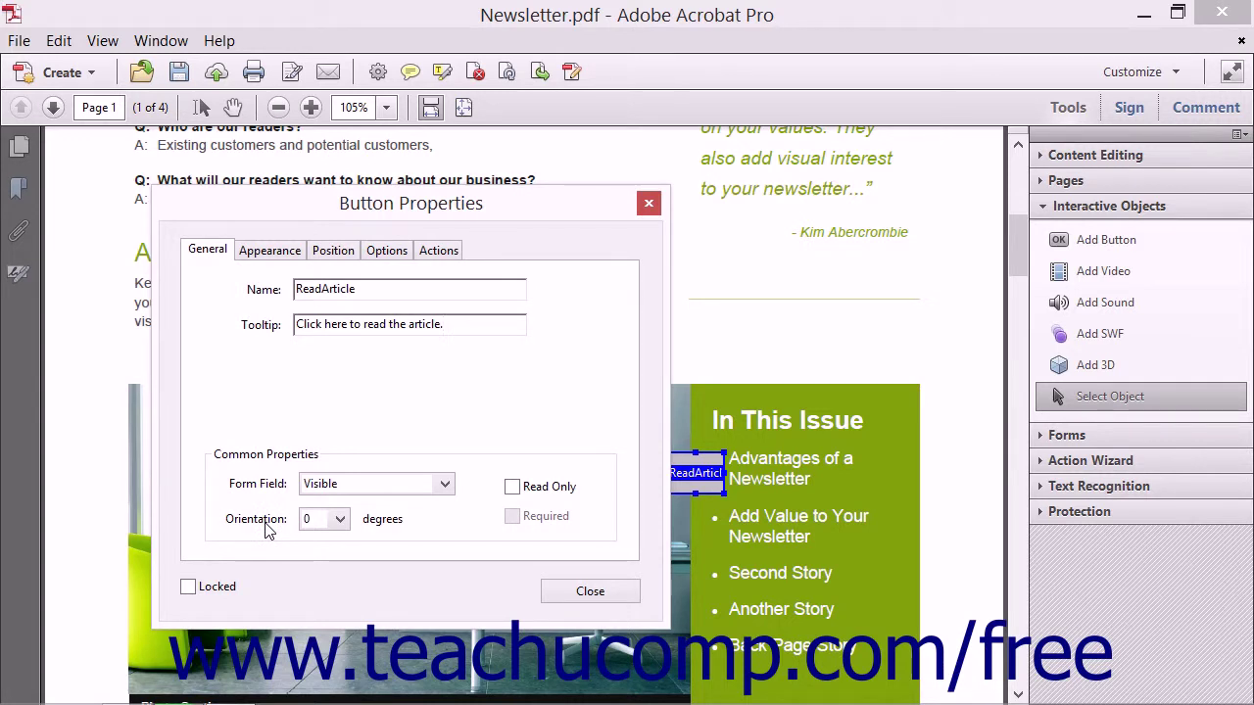
# Step: Set label font size to Auto, keeping no border colour and black Helvetica Bold text
pyautogui.click(272, 251)
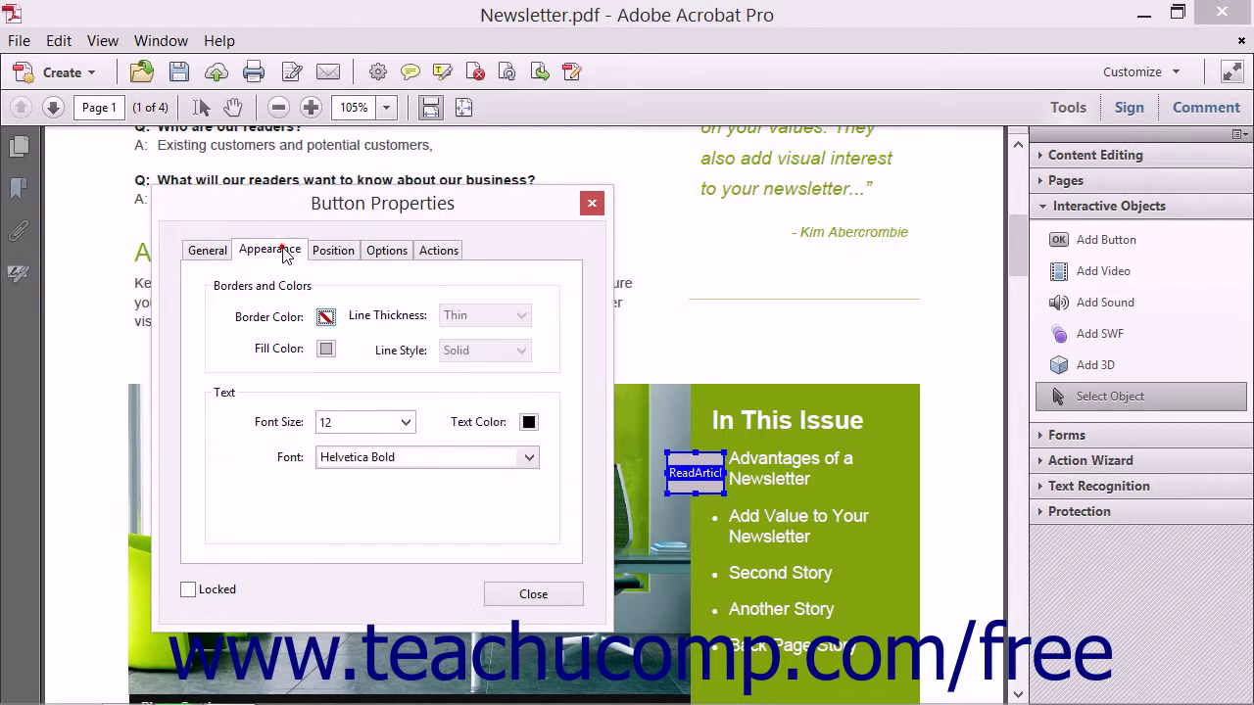
pyautogui.click(326, 318)
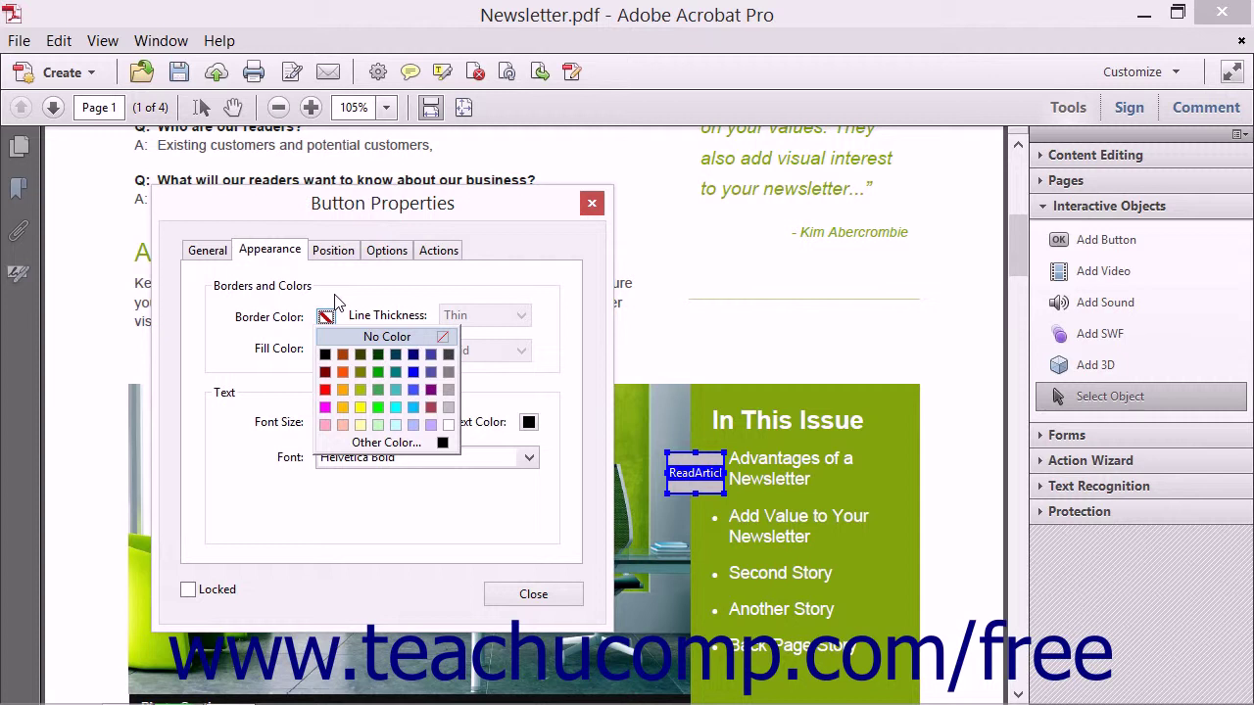
pyautogui.click(334, 295)
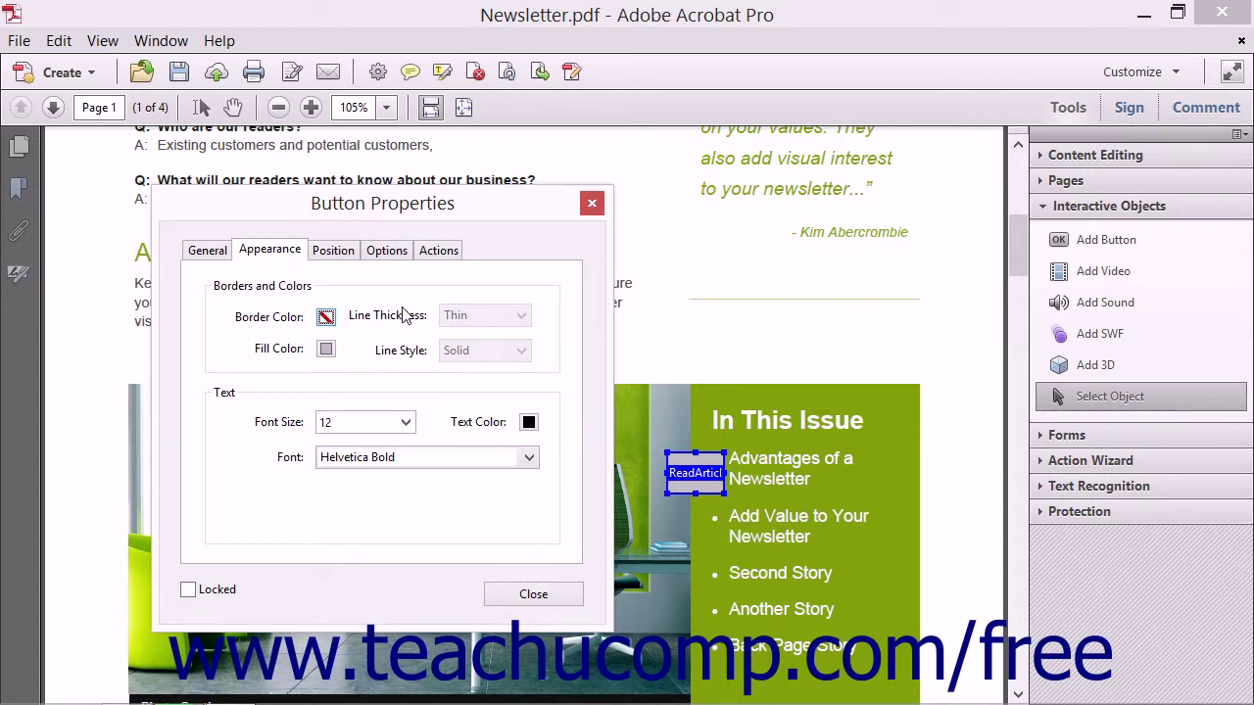
pyautogui.click(402, 358)
pyautogui.click(285, 422)
pyautogui.click(405, 423)
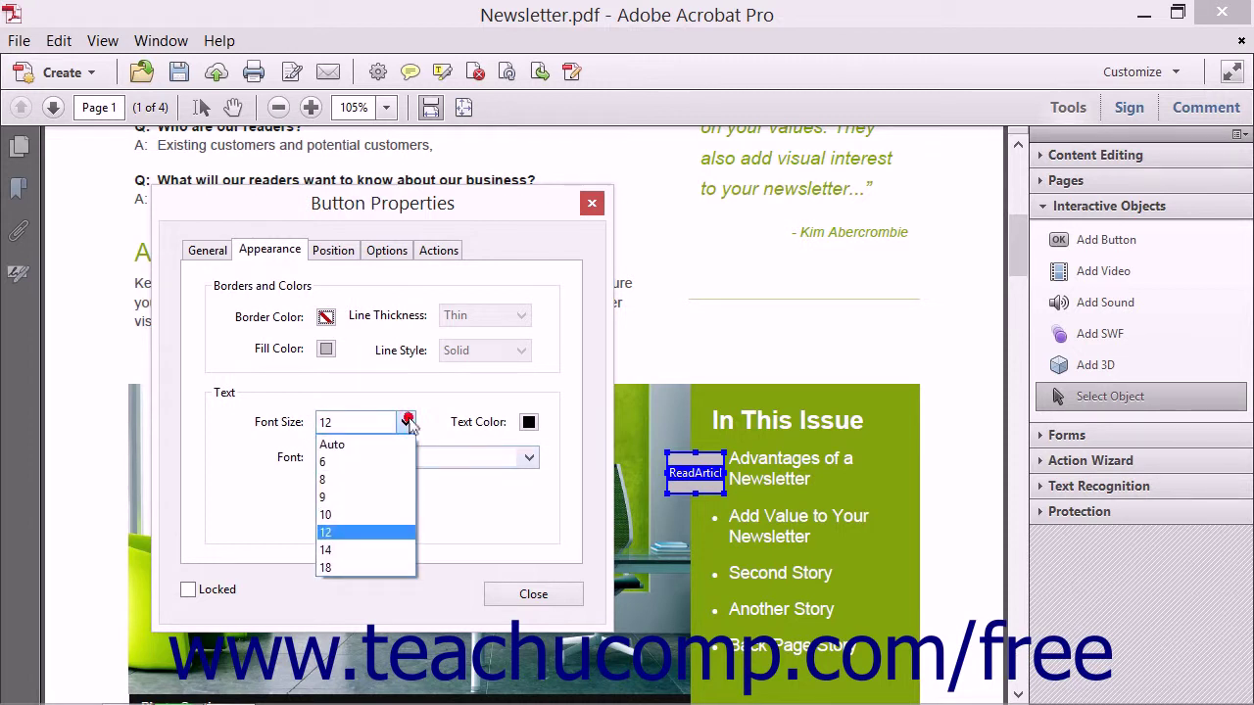
pyautogui.click(393, 445)
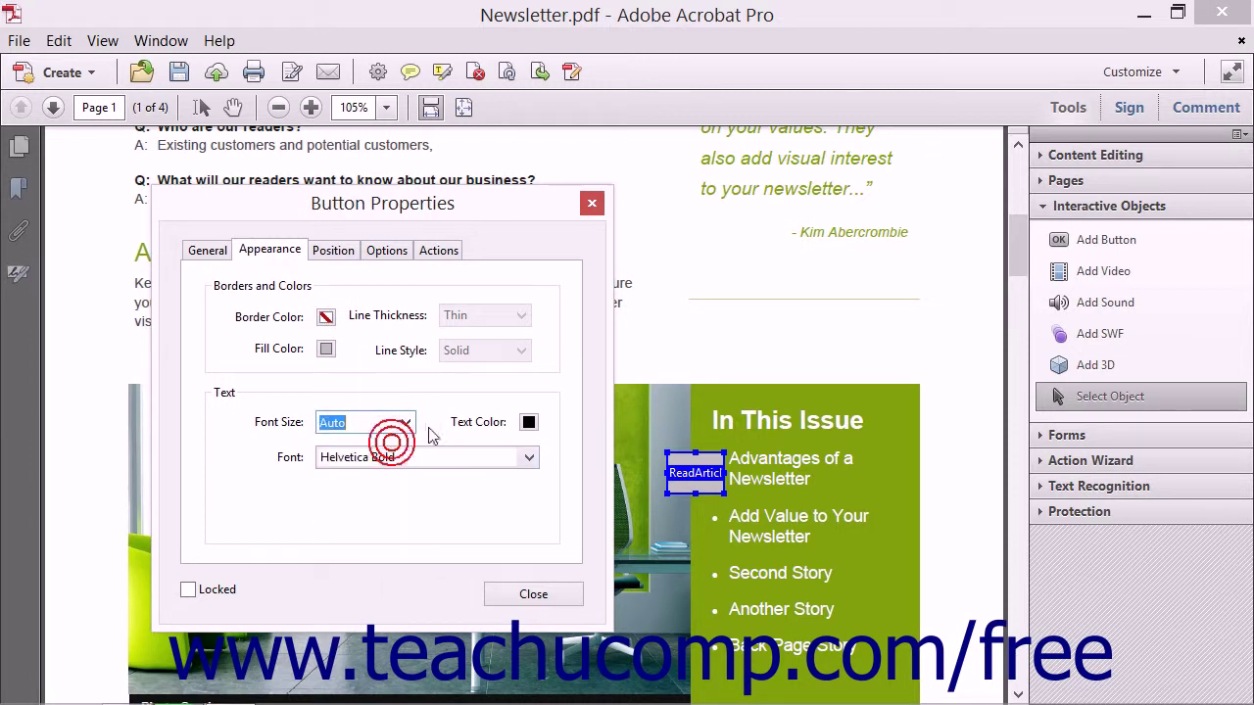
pyautogui.click(529, 423)
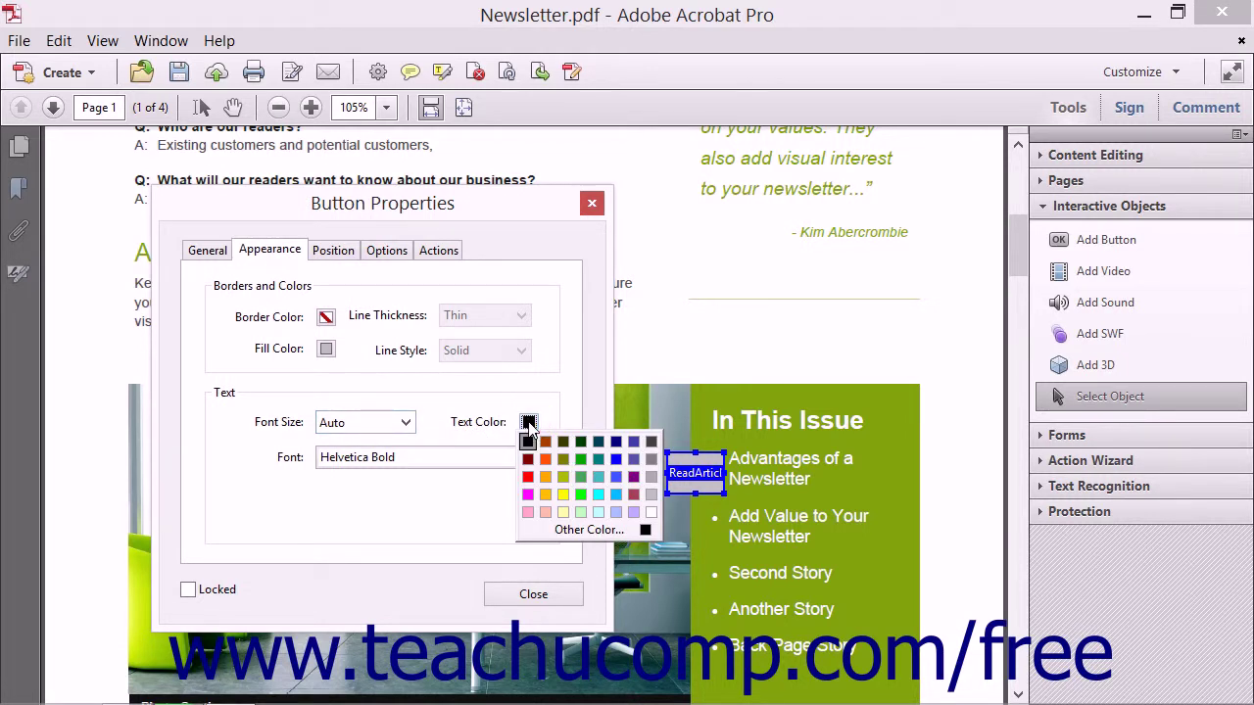
pyautogui.click(528, 422)
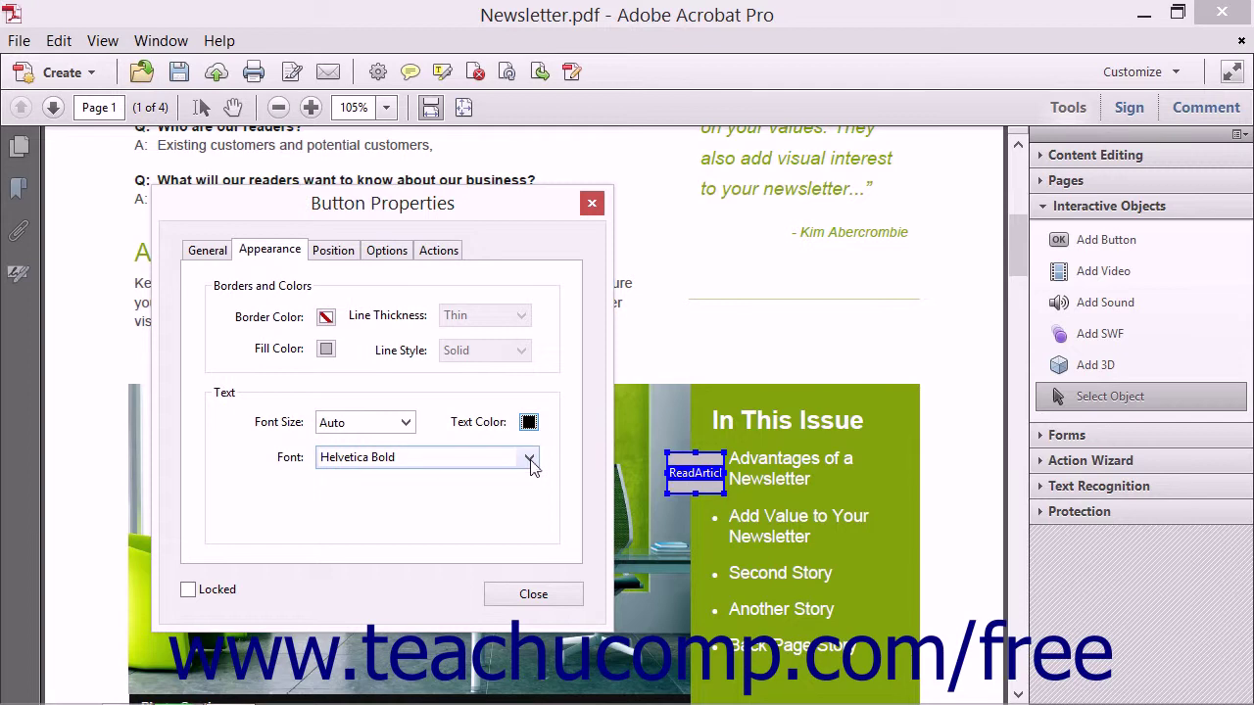
pyautogui.click(529, 460)
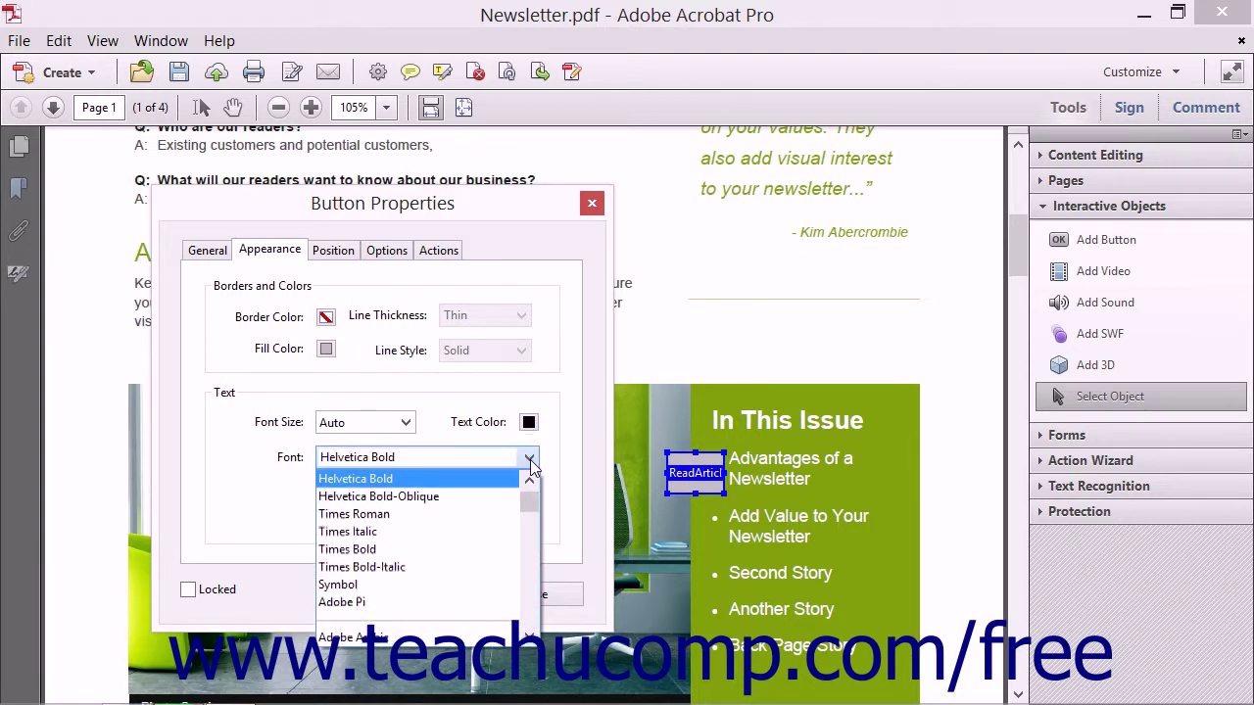
pyautogui.click(530, 461)
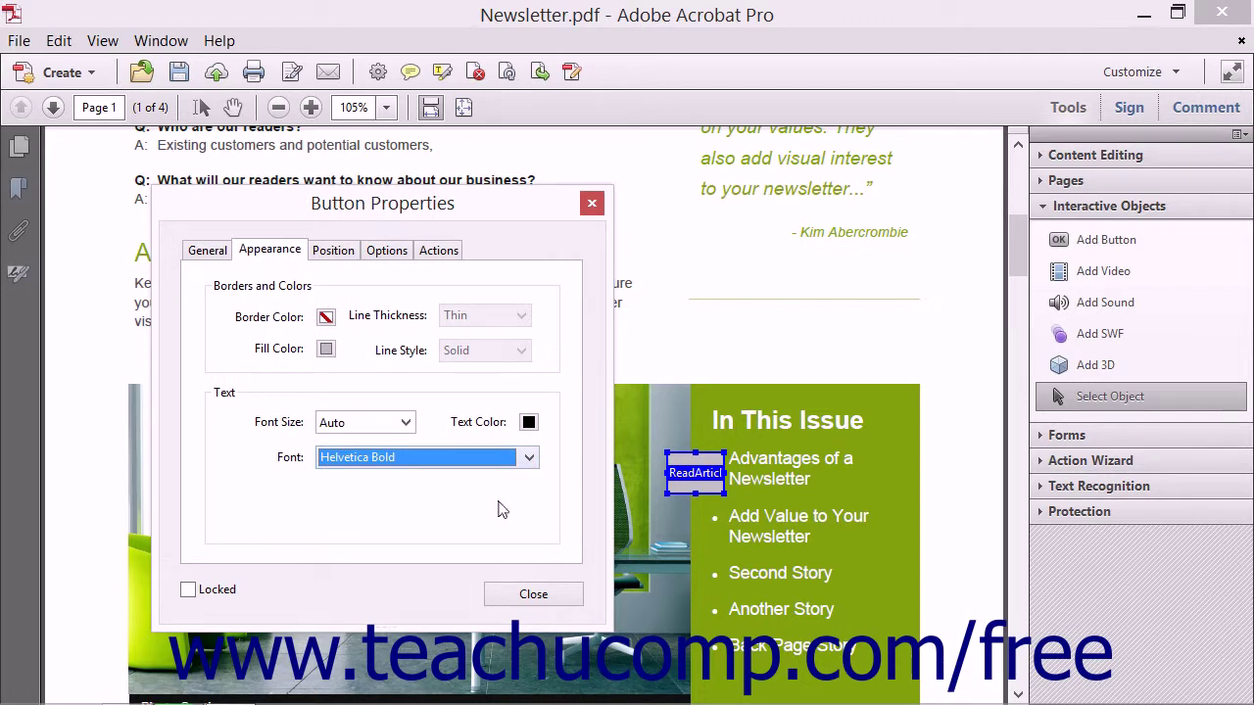
# Step: Check the button's position and size with units kept in Inches, then view its Options
pyautogui.click(333, 252)
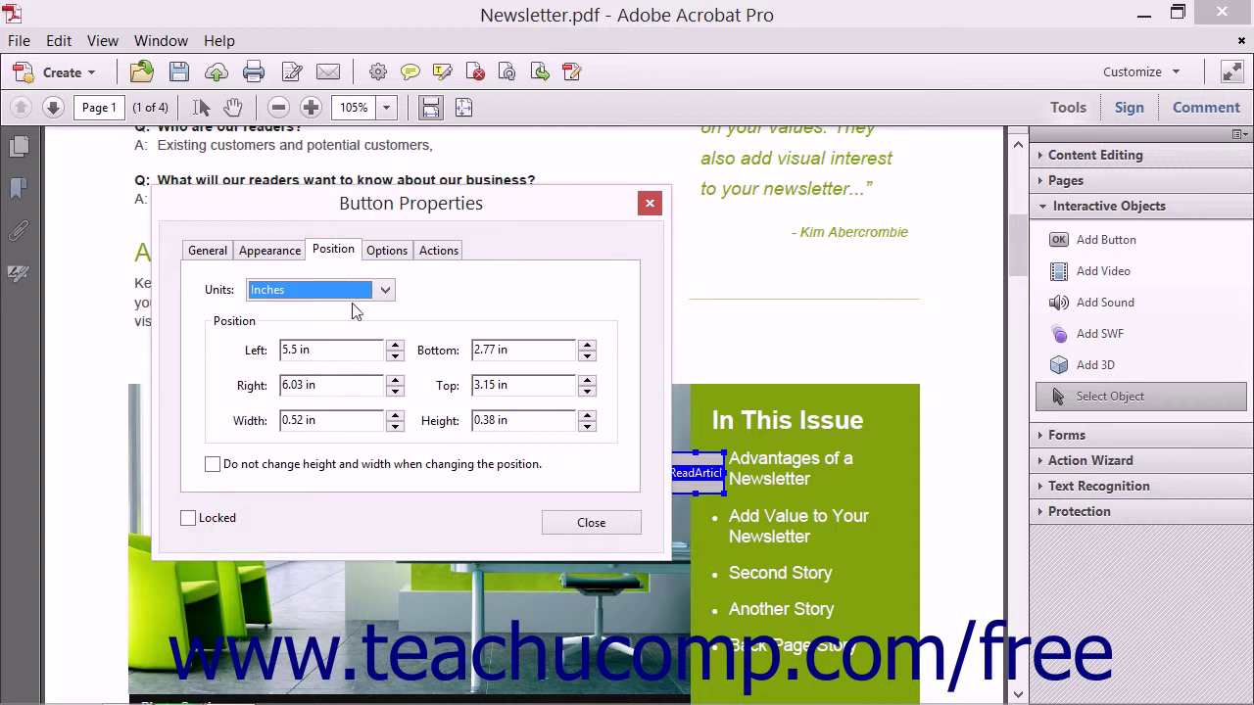
pyautogui.click(388, 289)
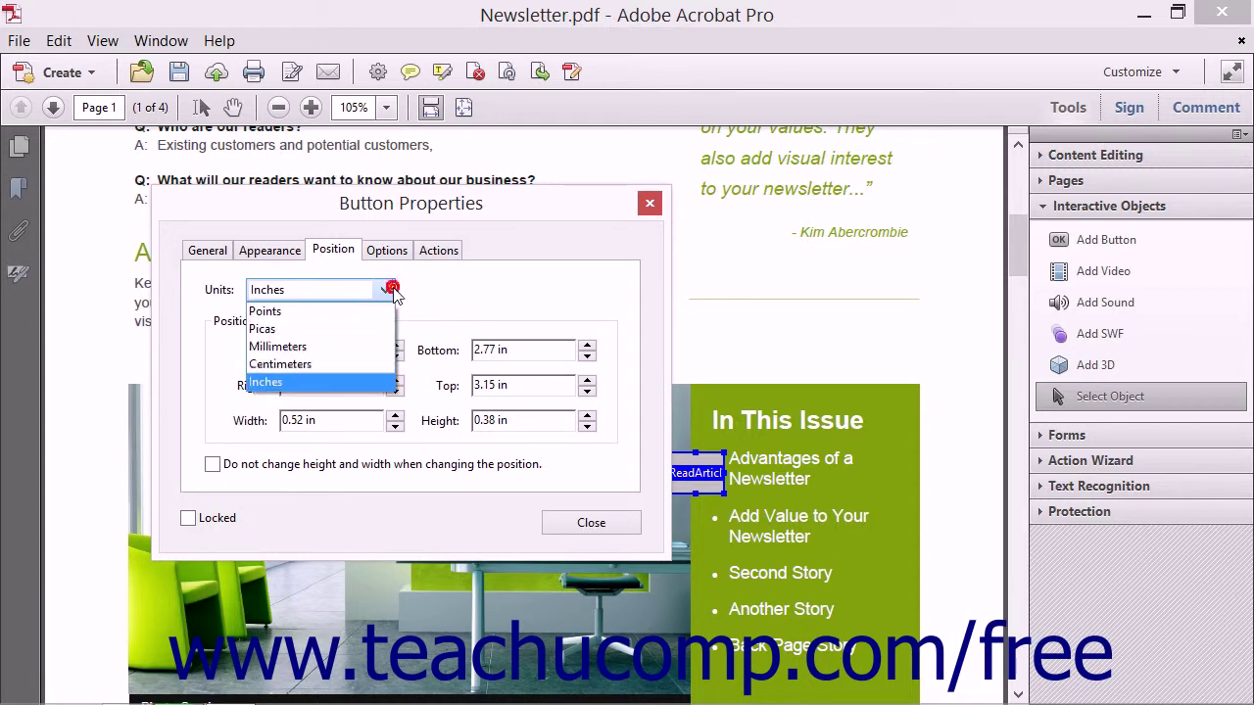
pyautogui.click(433, 293)
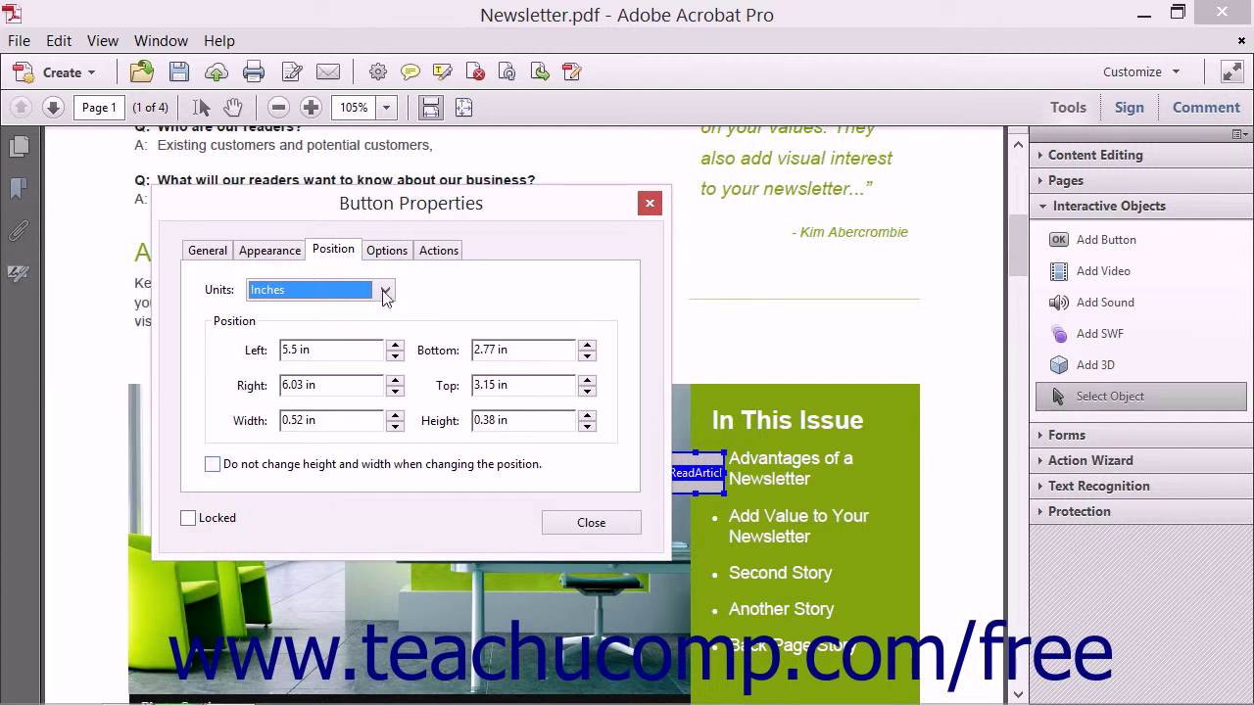
pyautogui.click(390, 251)
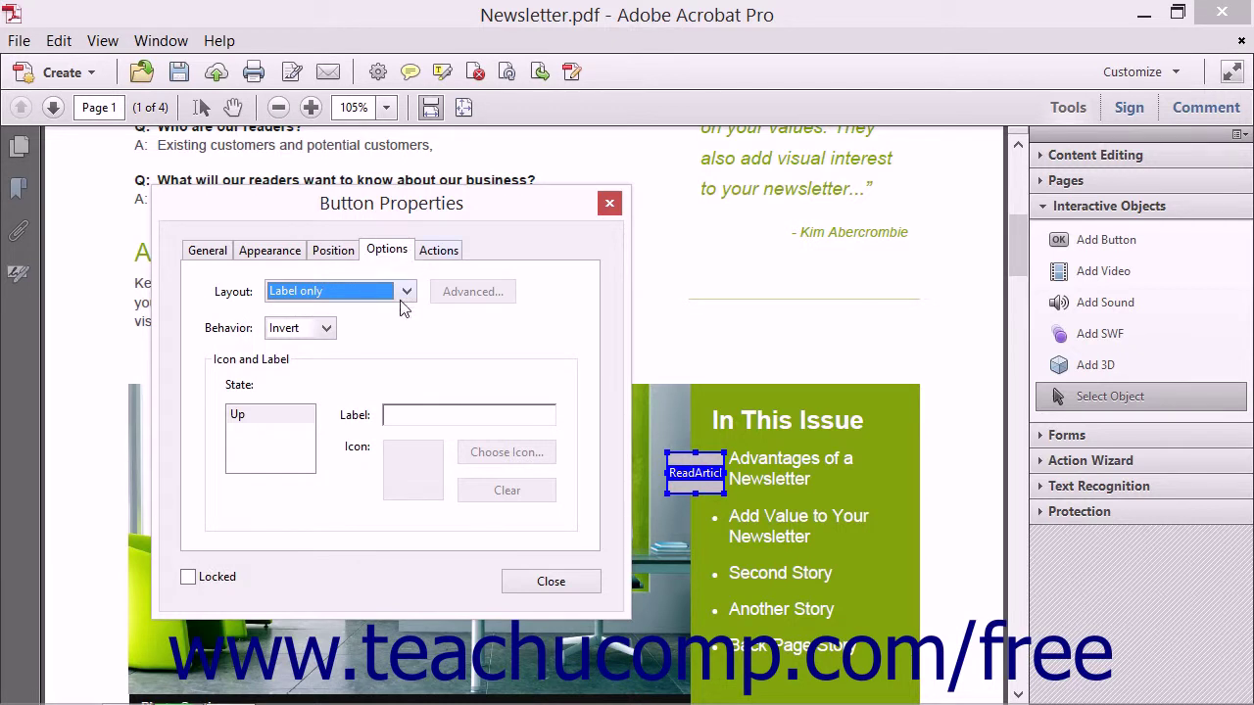
# Step: Set the layout to Icon top, label bottom and open the Advanced icon placement settings
pyautogui.click(403, 296)
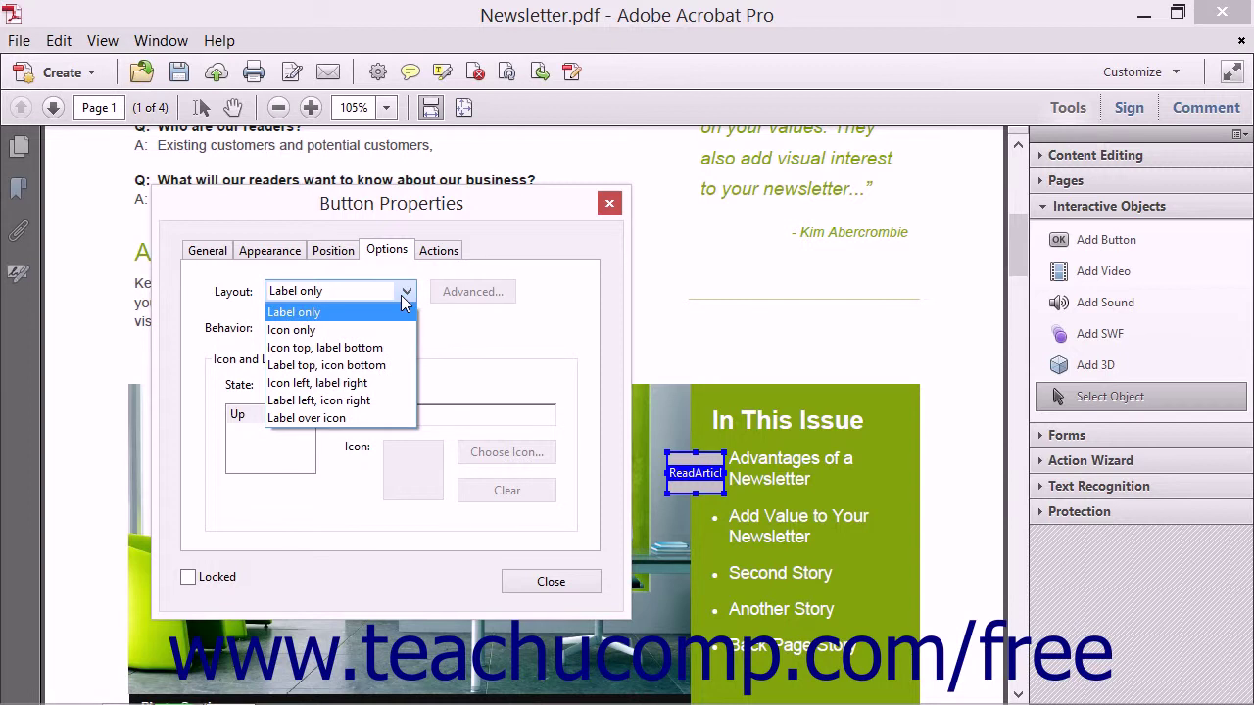
pyautogui.click(380, 348)
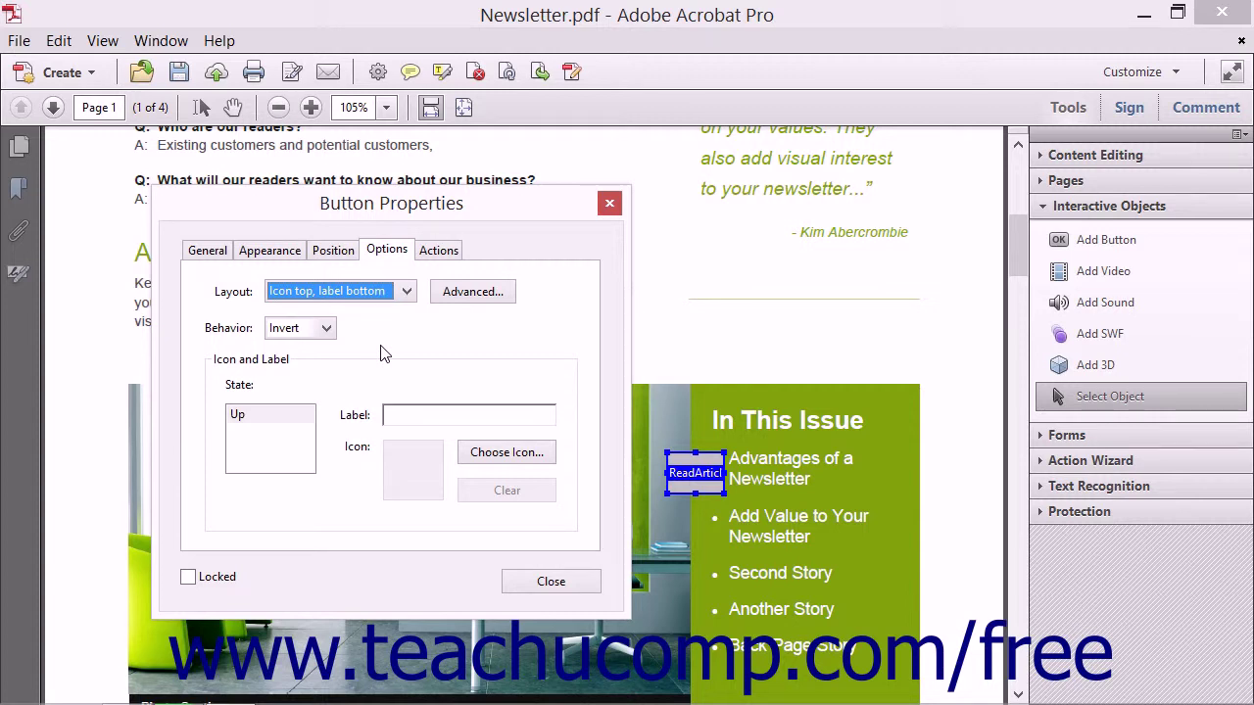
pyautogui.click(490, 298)
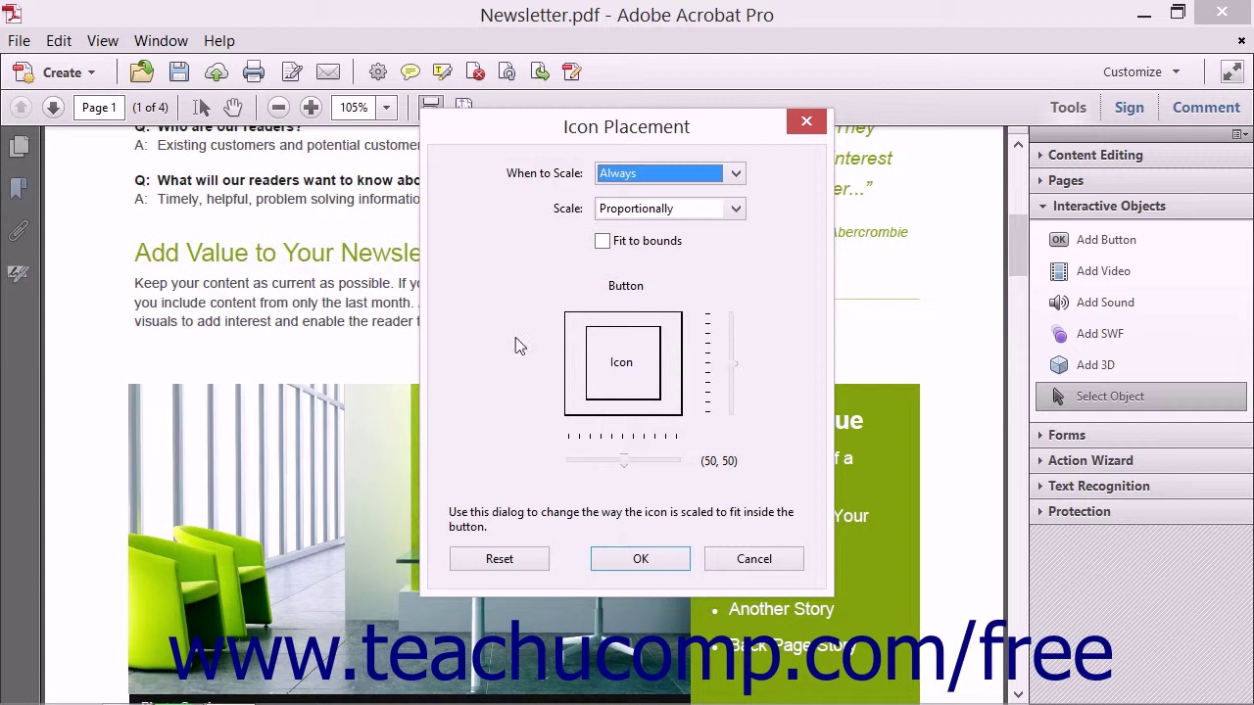
# Step: Scale the icon Always and Proportionally, fit to bounds, positioned at 50, 100
pyautogui.click(735, 176)
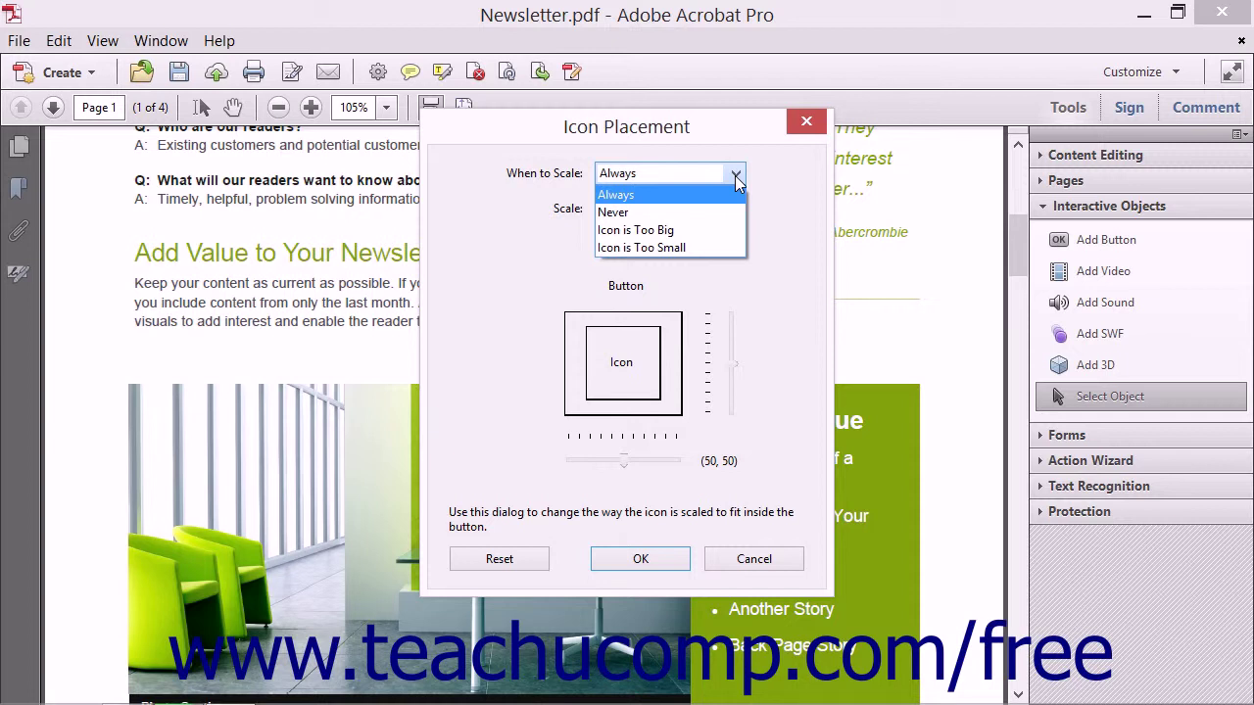
pyautogui.click(736, 180)
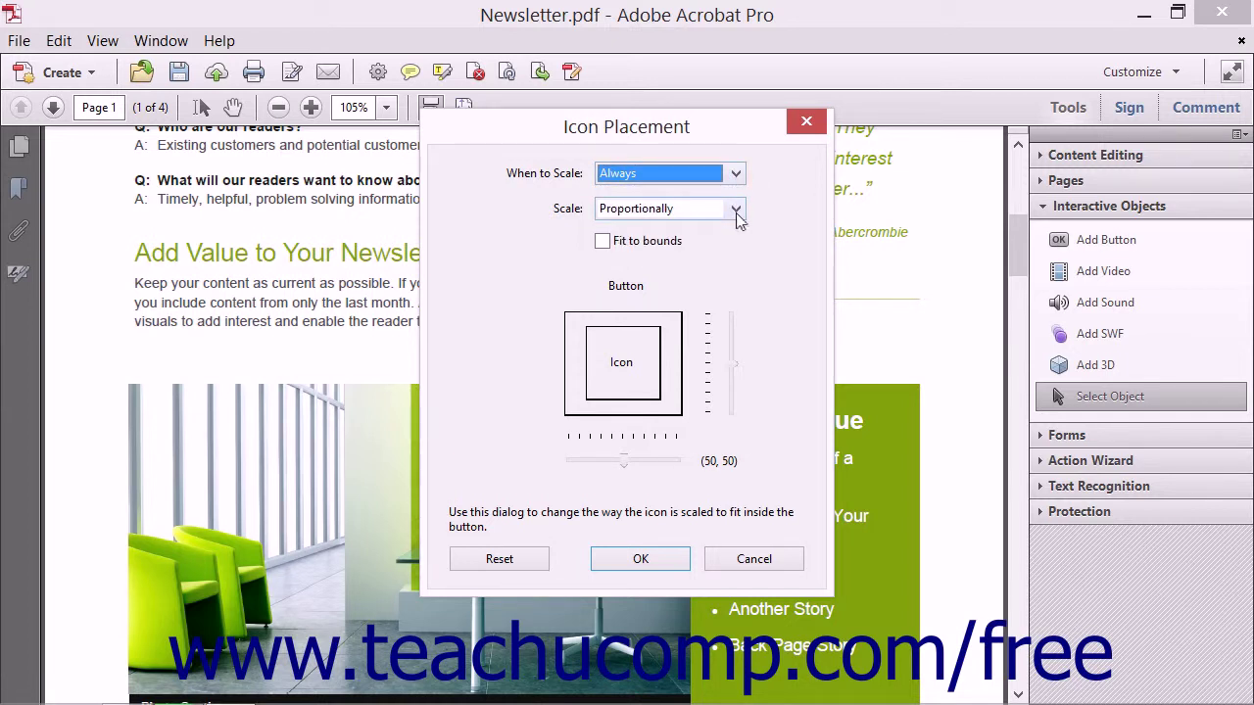
pyautogui.click(736, 214)
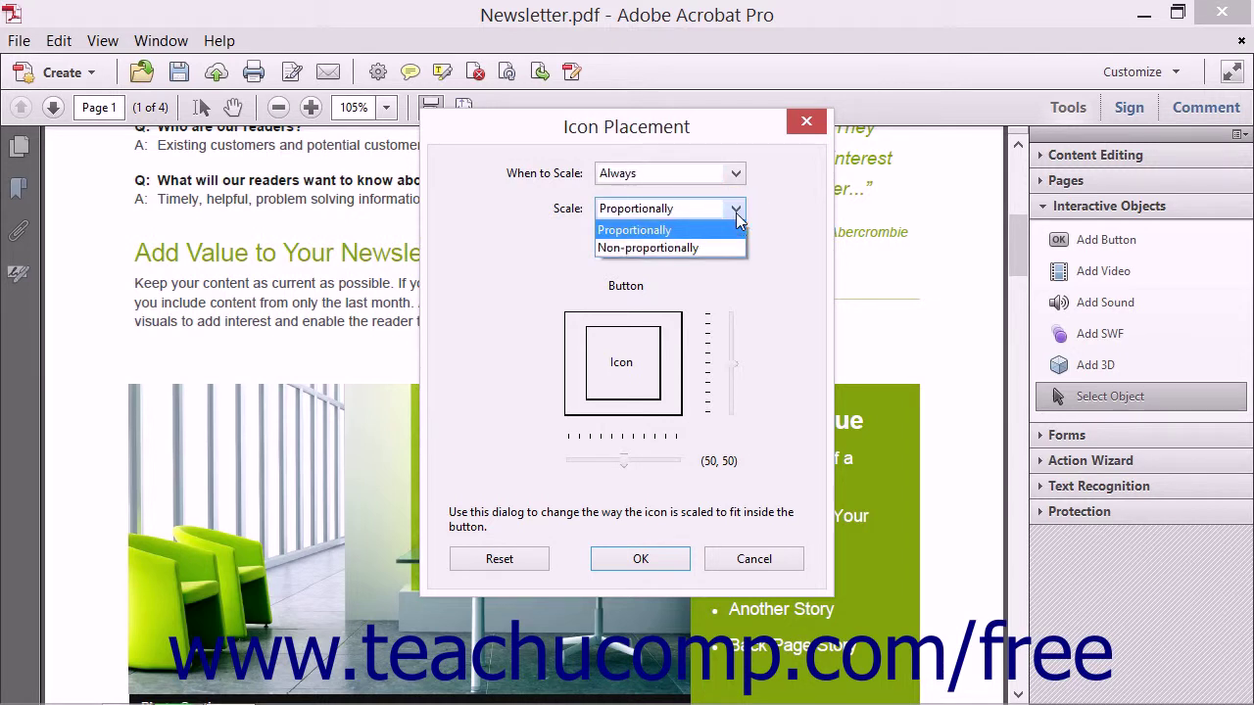
pyautogui.click(735, 214)
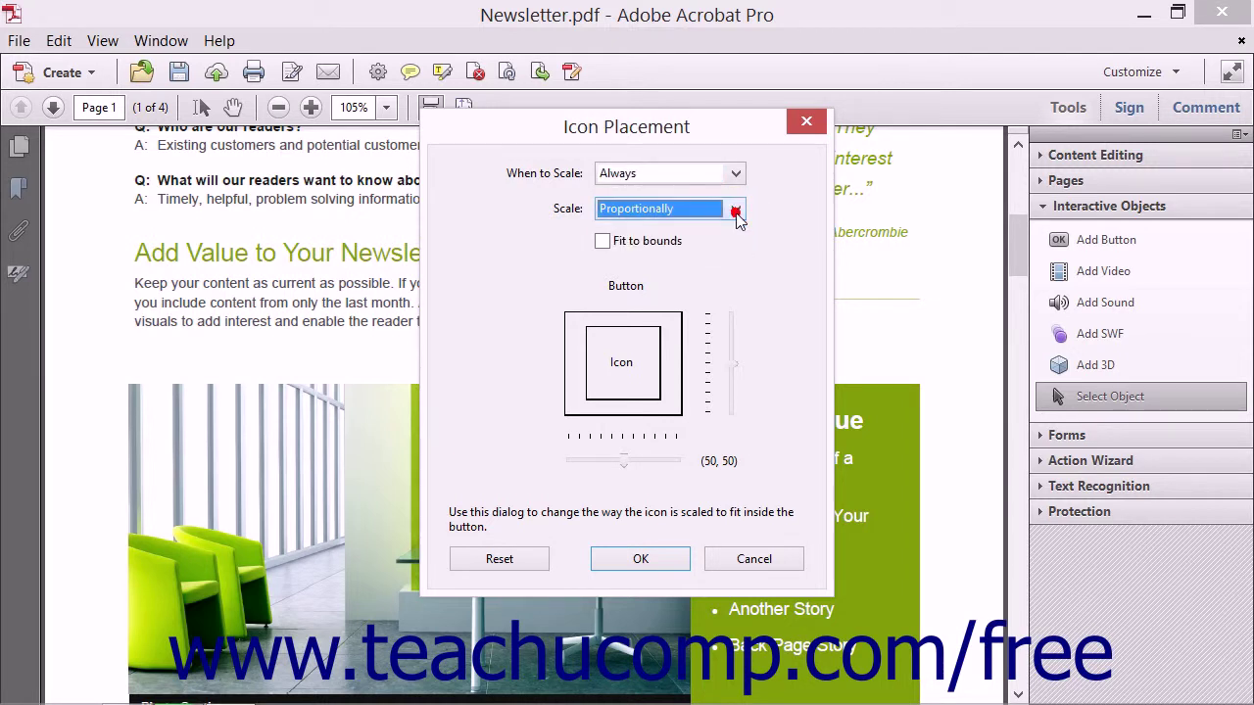
pyautogui.click(602, 241)
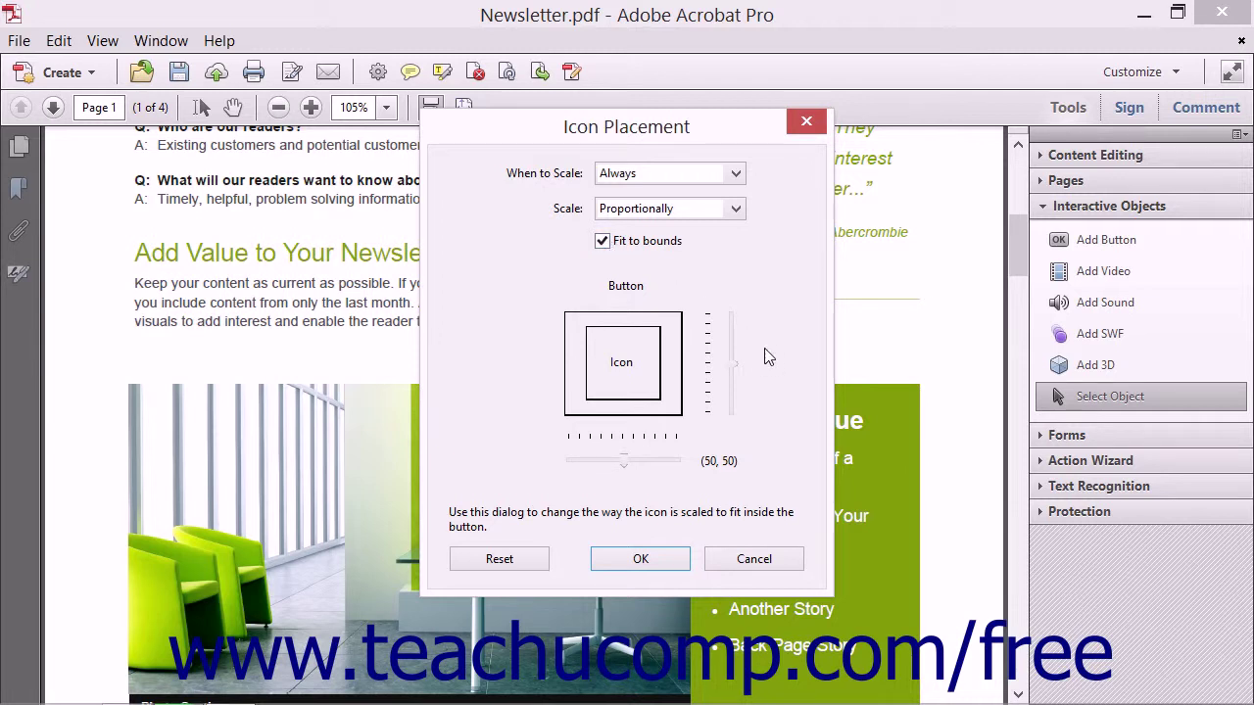
pyautogui.click(733, 363)
pyautogui.moveTo(733, 364); pyautogui.dragTo(734, 312)
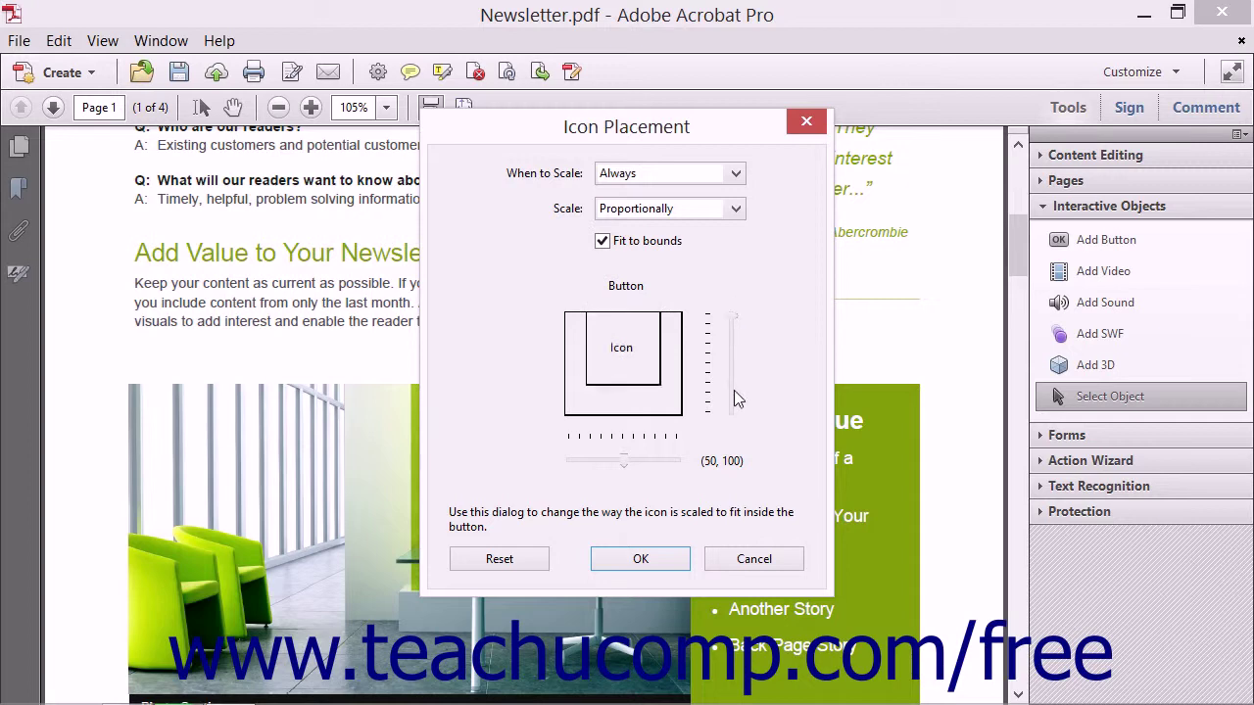
pyautogui.click(640, 560)
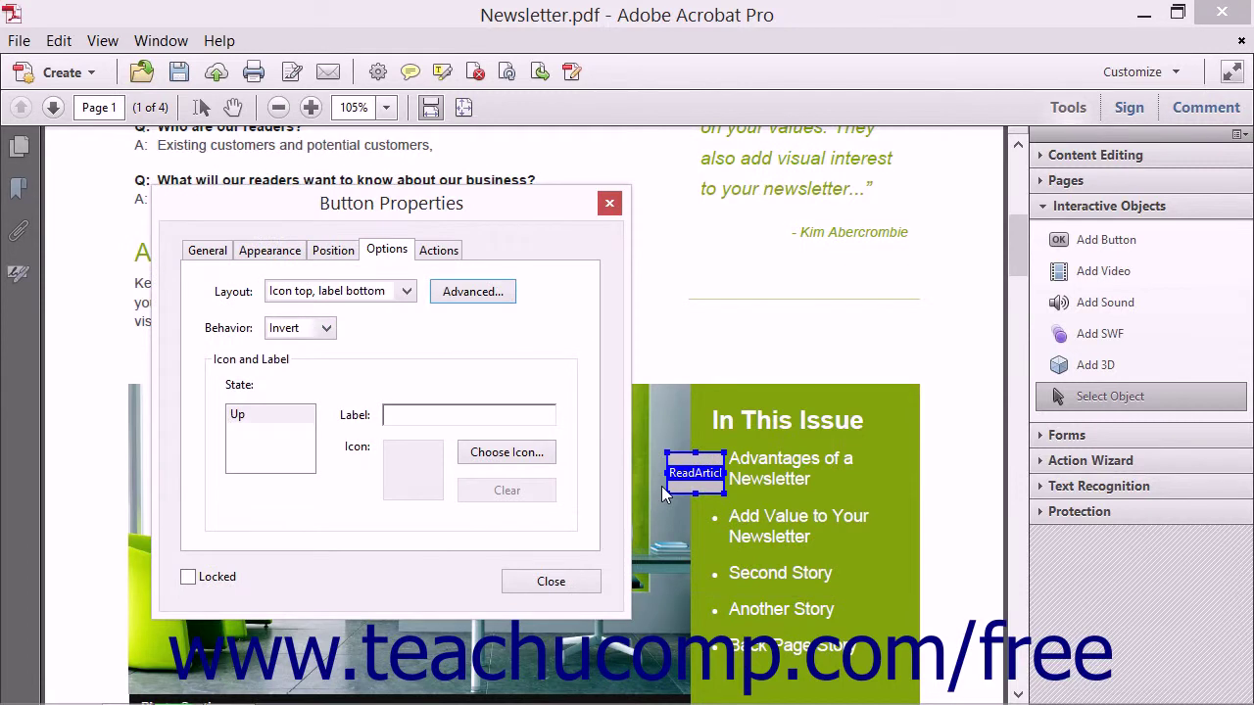
# Step: Keep the Invert behavior and enter 'Read' as the Up state's label
pyautogui.click(327, 329)
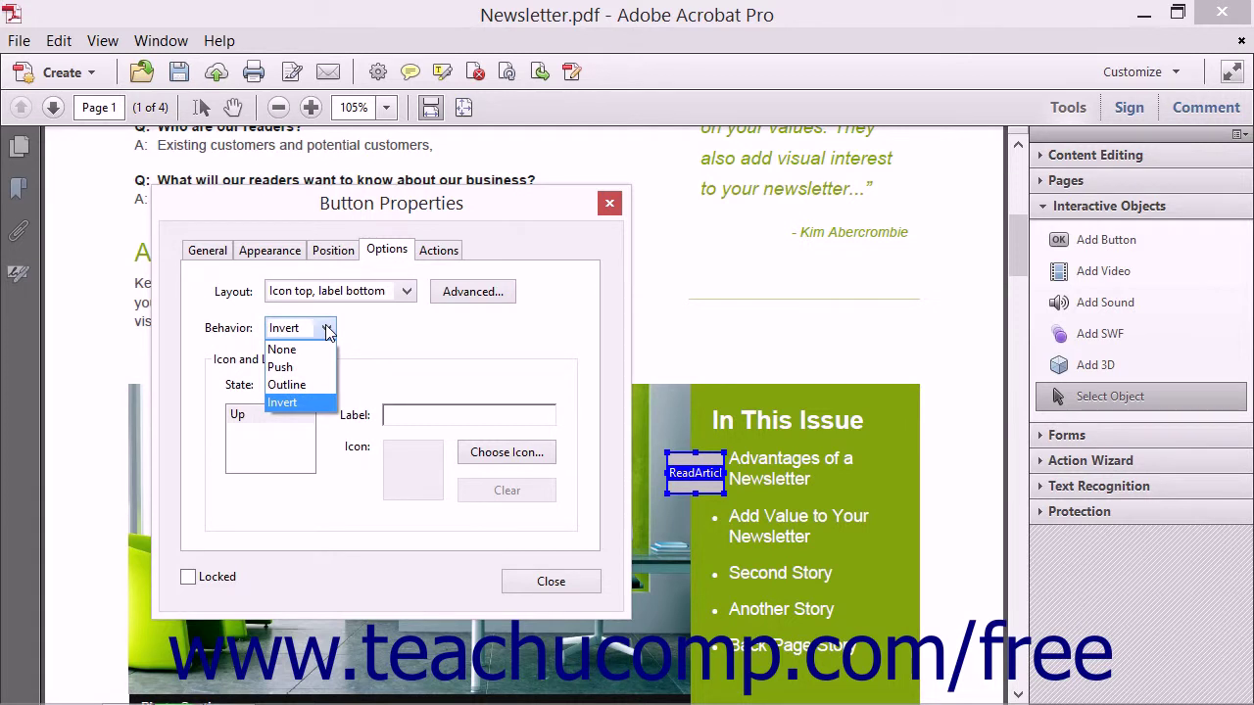
pyautogui.click(398, 337)
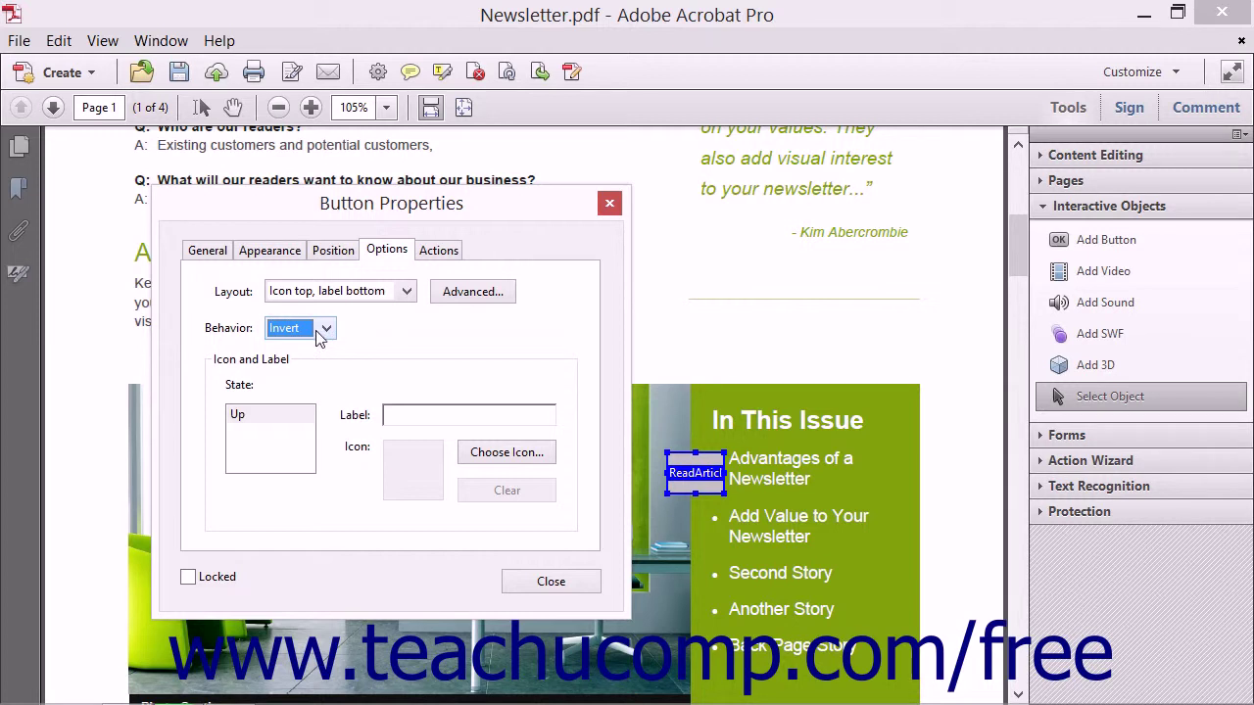
pyautogui.click(326, 329)
pyautogui.click(365, 334)
pyautogui.click(281, 415)
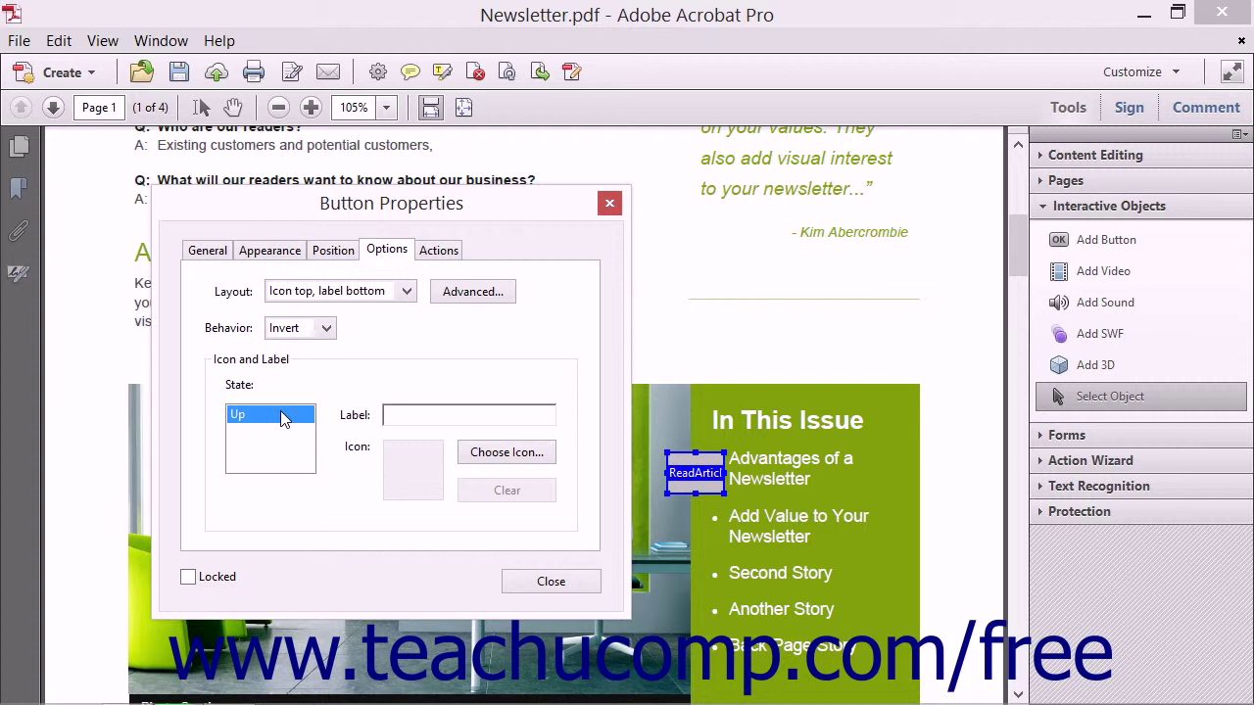
pyautogui.click(436, 415)
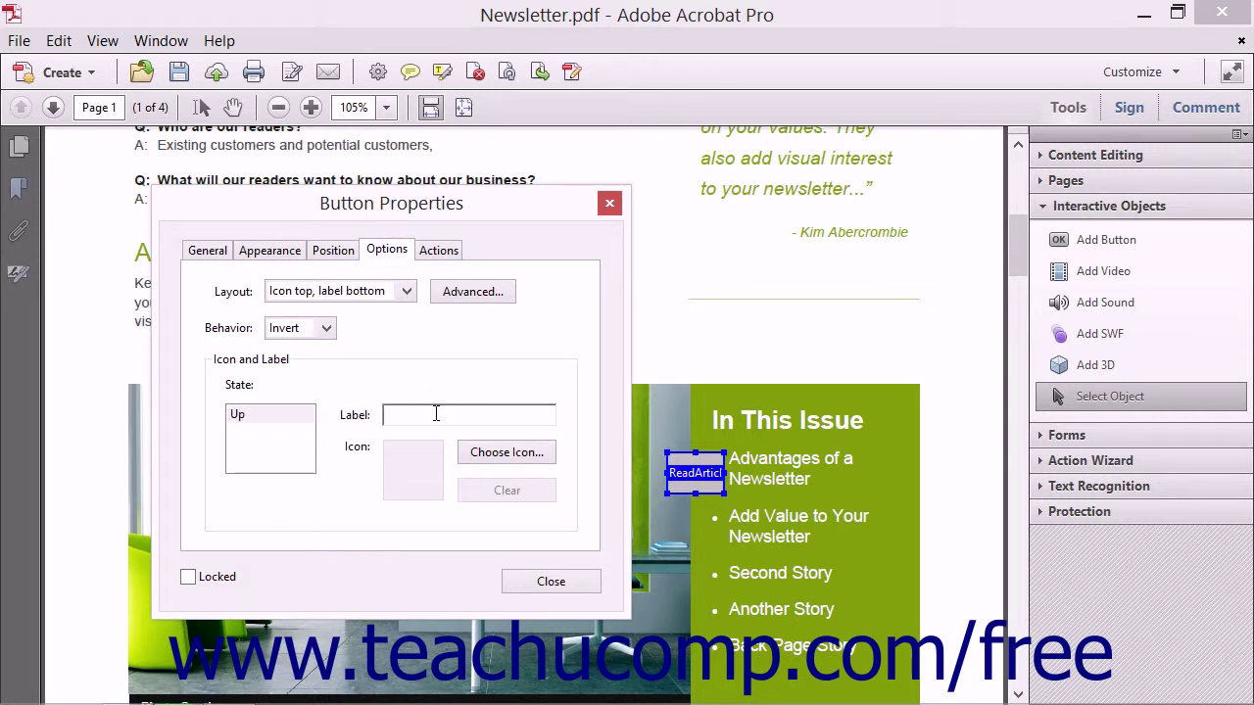
pyautogui.write('Read')
# Step: Choose the BookIcon PNG from the Pictures folder as the button's icon
pyautogui.click(524, 450)
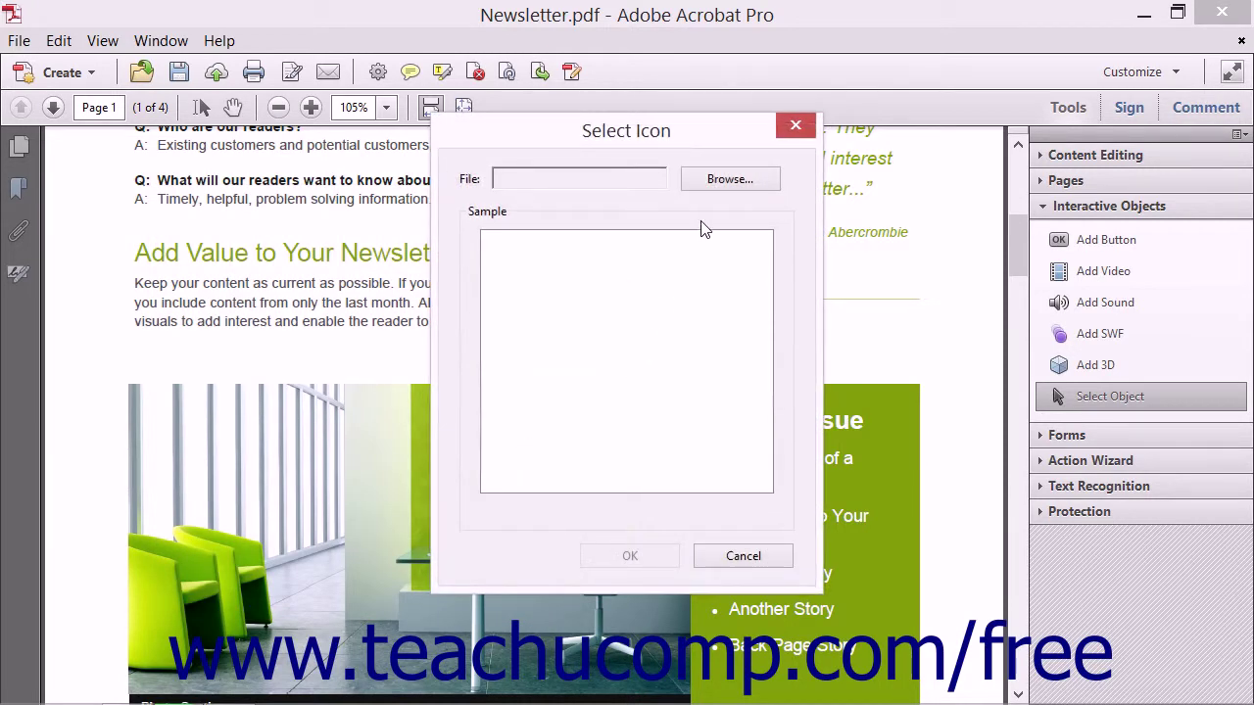
pyautogui.click(720, 182)
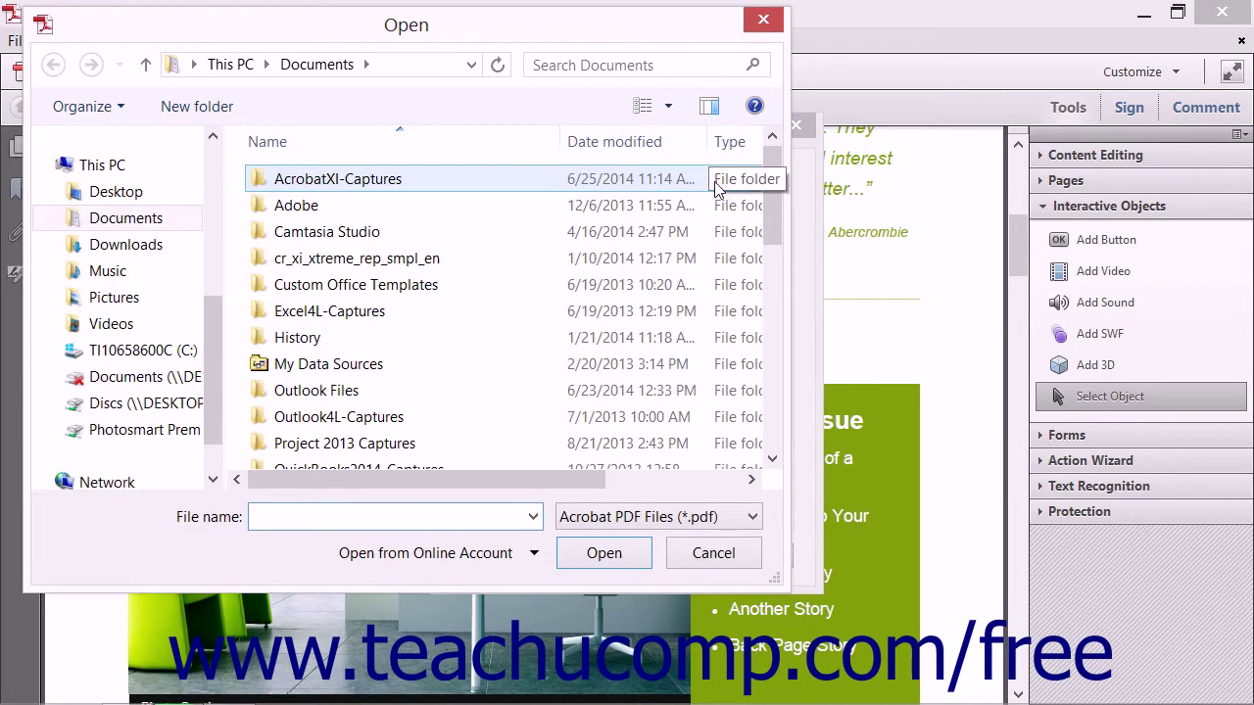
pyautogui.click(149, 301)
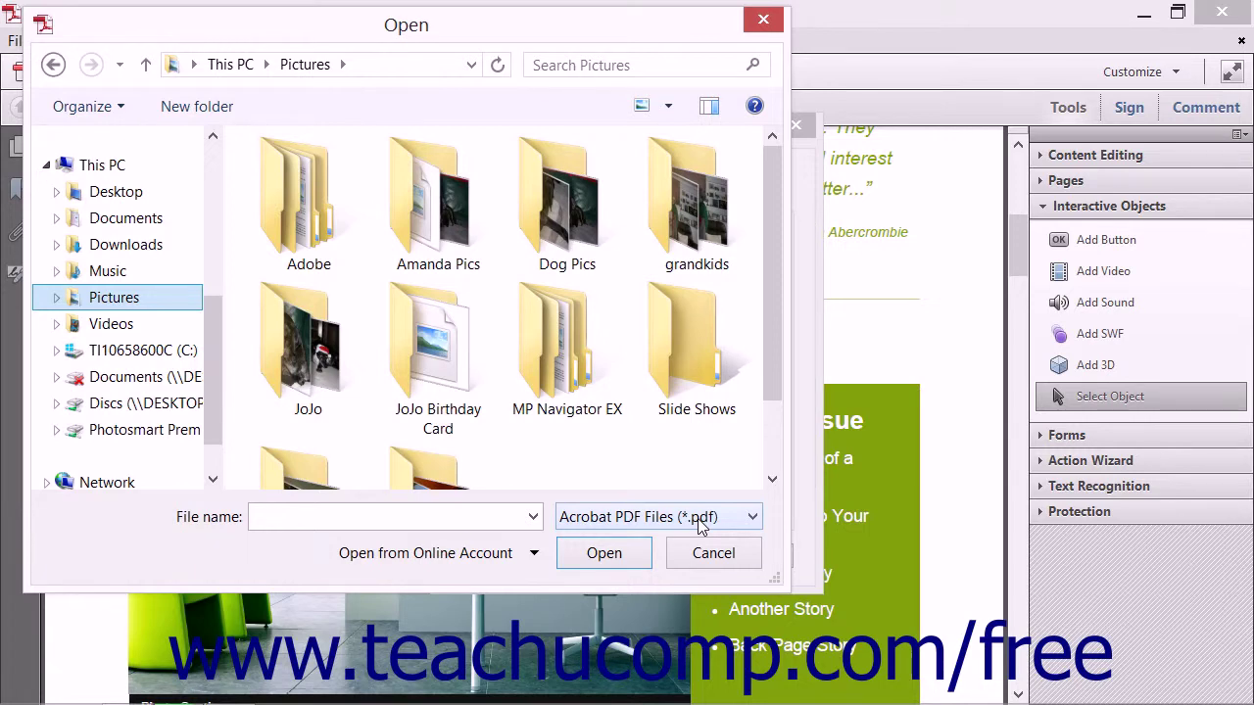
pyautogui.click(702, 526)
pyautogui.click(605, 414)
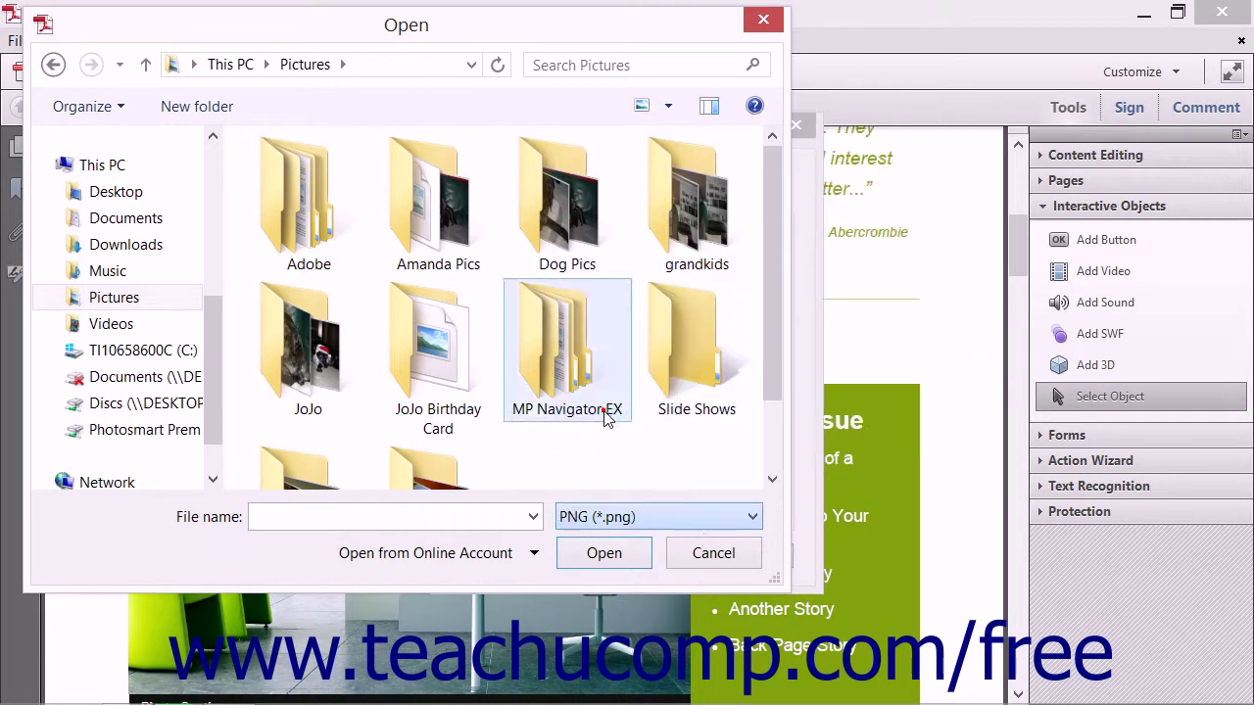
pyautogui.click(598, 468)
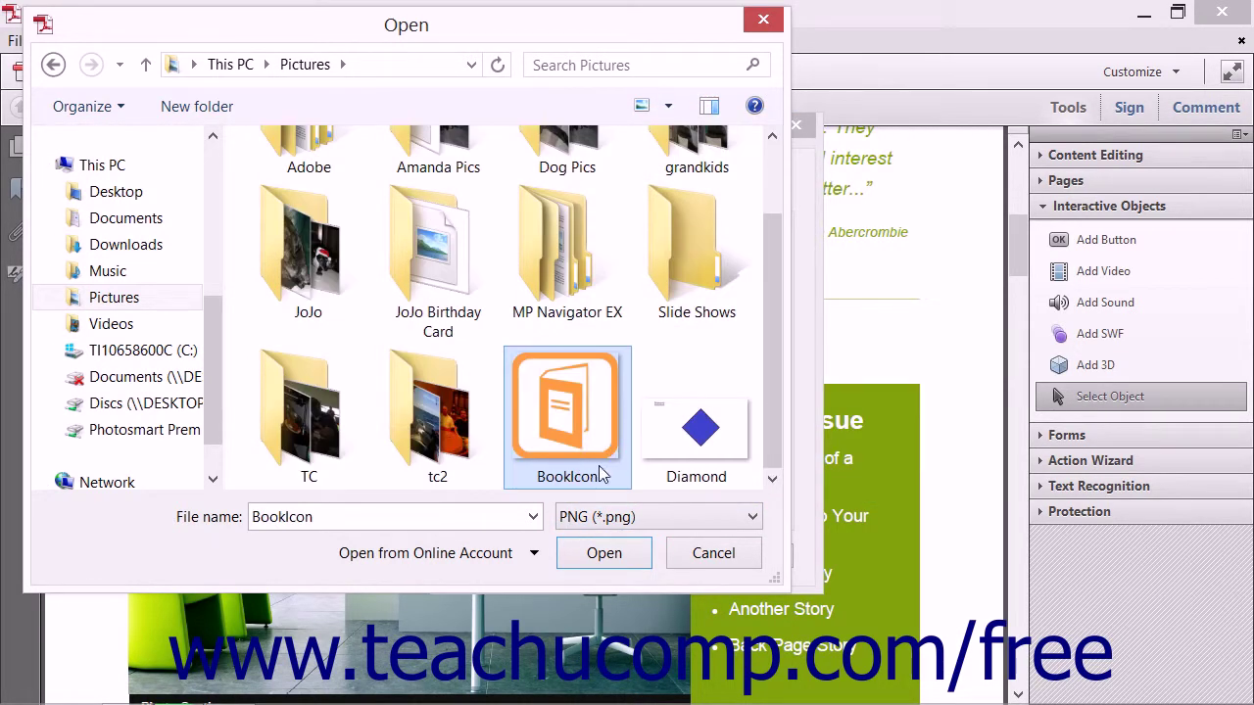
pyautogui.click(603, 553)
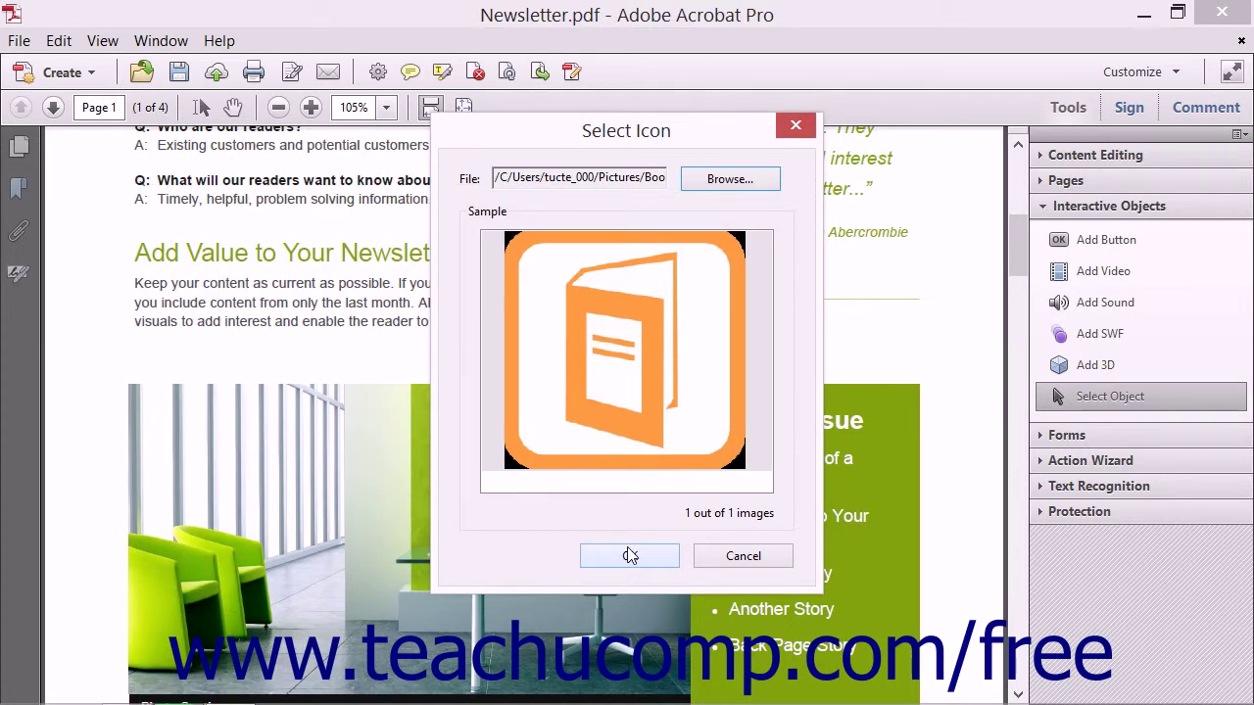
pyautogui.click(630, 556)
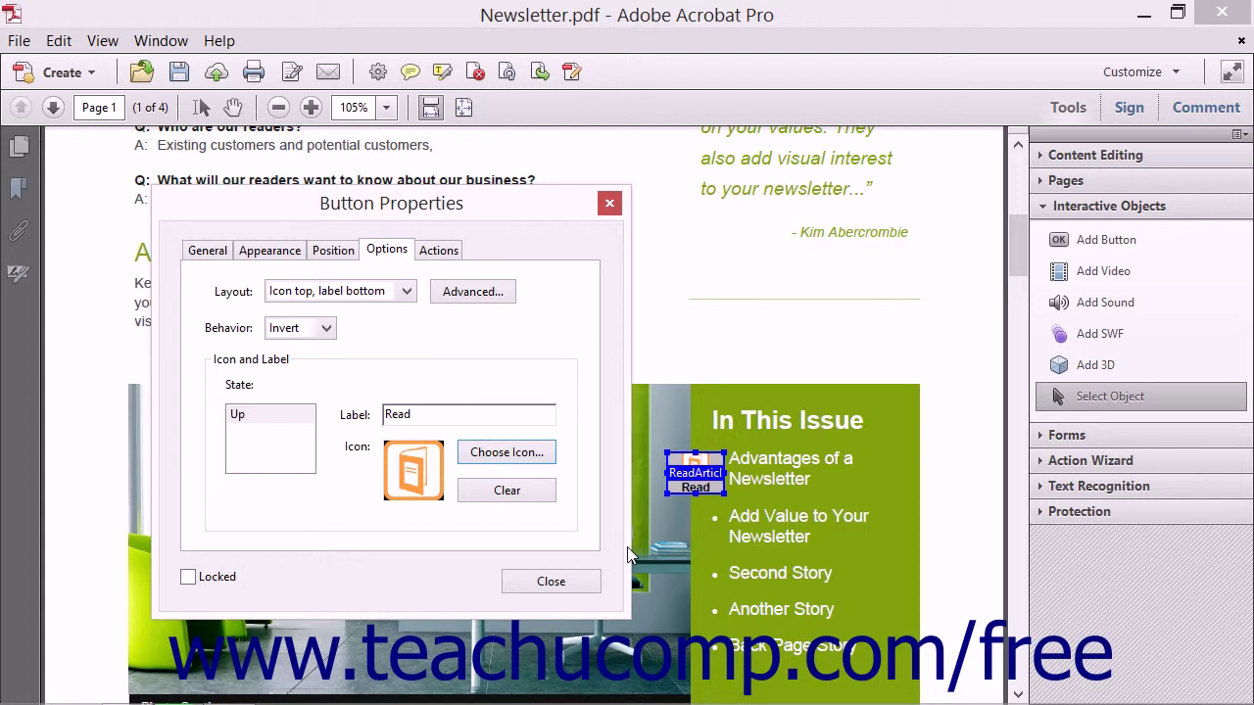
# Step: Preview the Push behavior's states, then restore Invert with the Up state selected
pyautogui.click(250, 419)
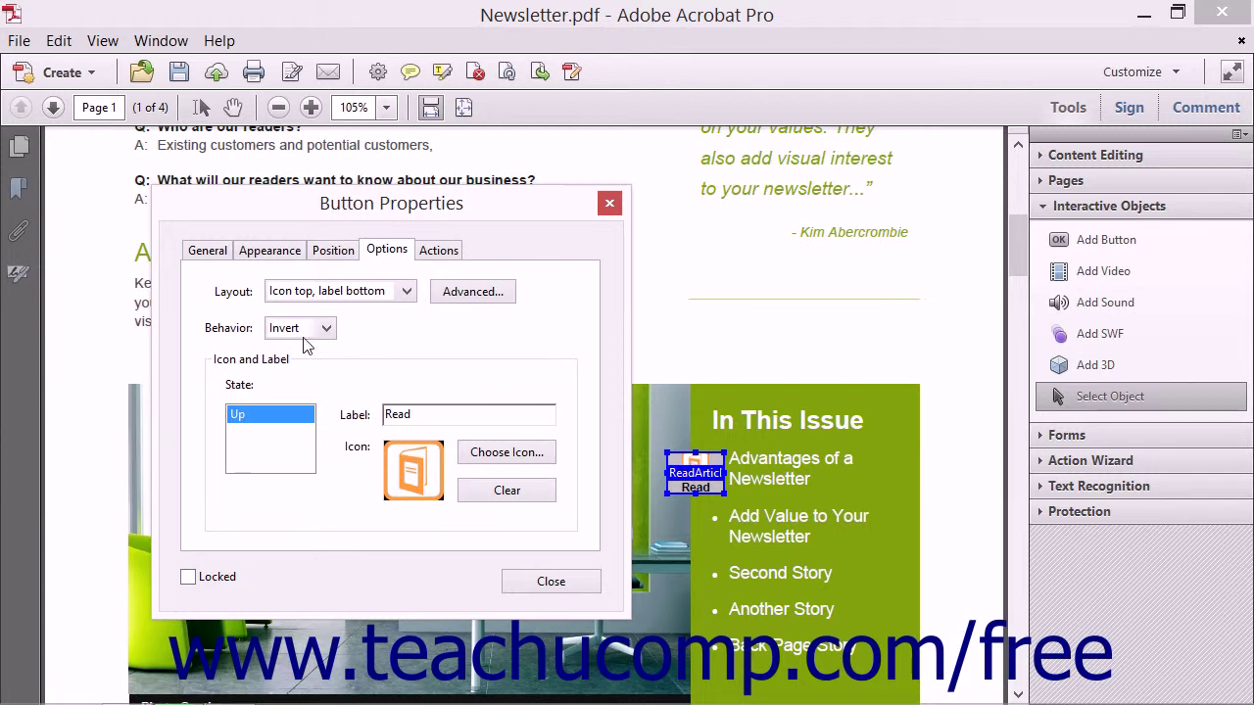
pyautogui.click(328, 329)
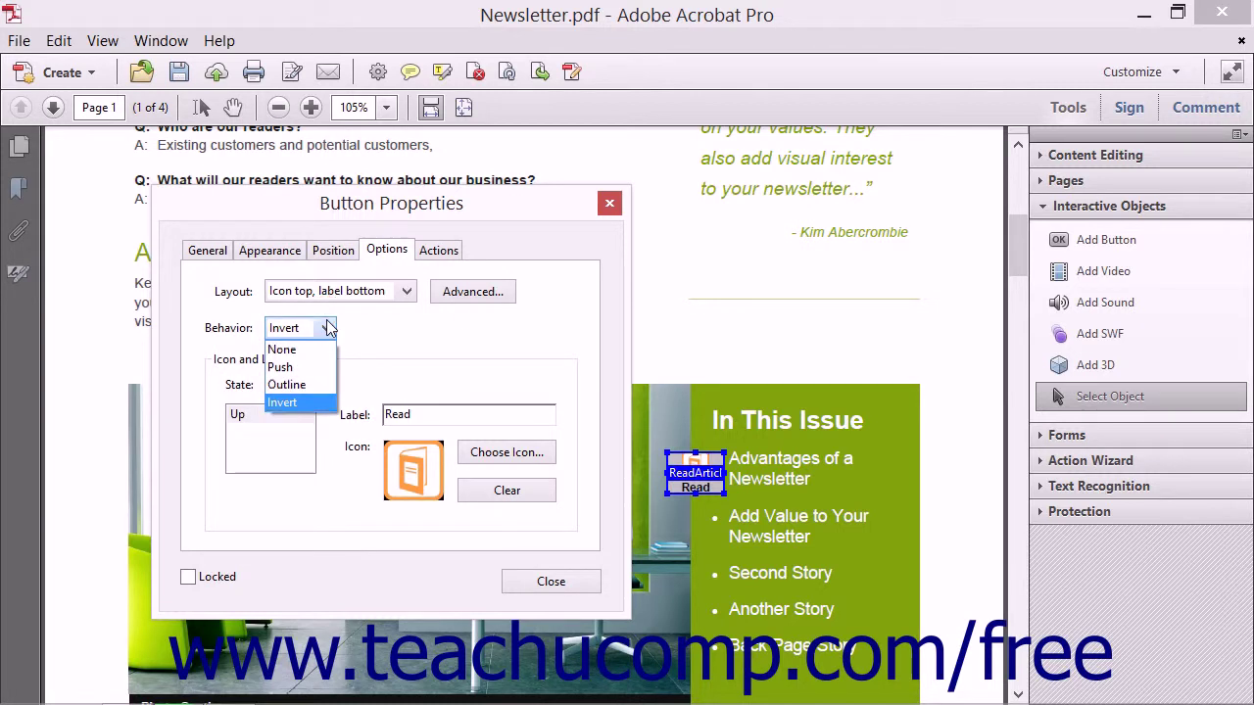
pyautogui.click(302, 369)
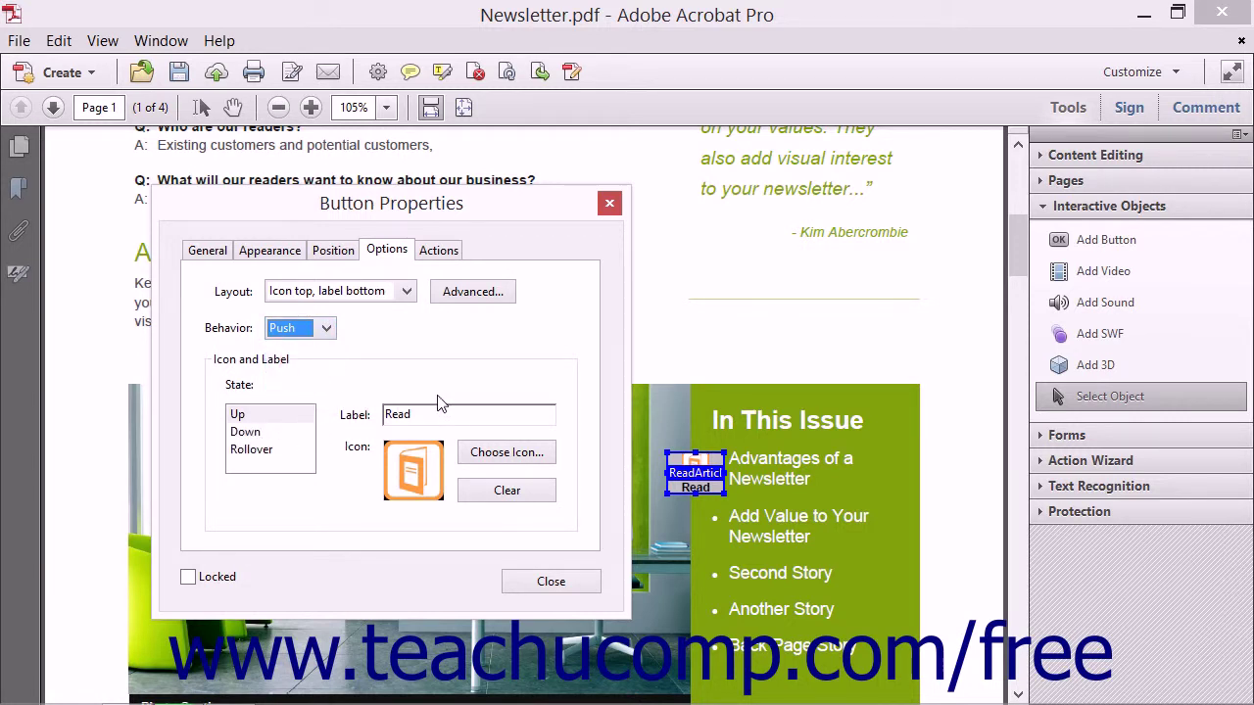
pyautogui.click(328, 334)
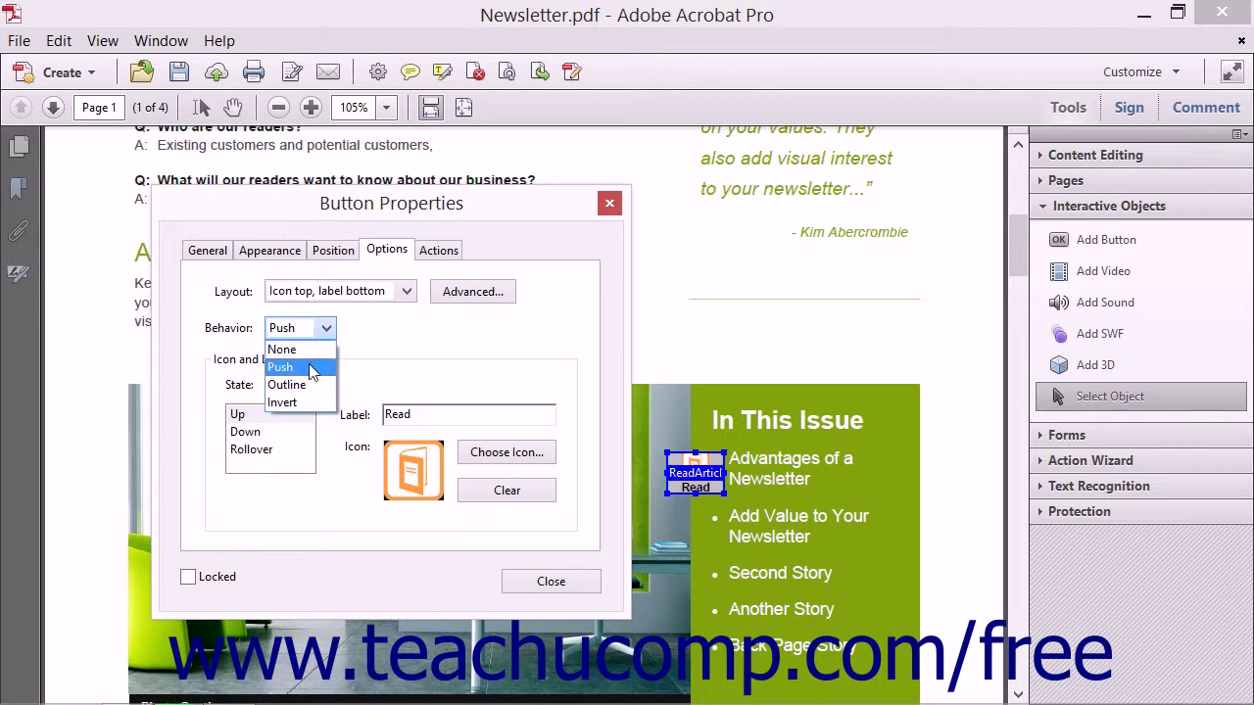
pyautogui.click(309, 402)
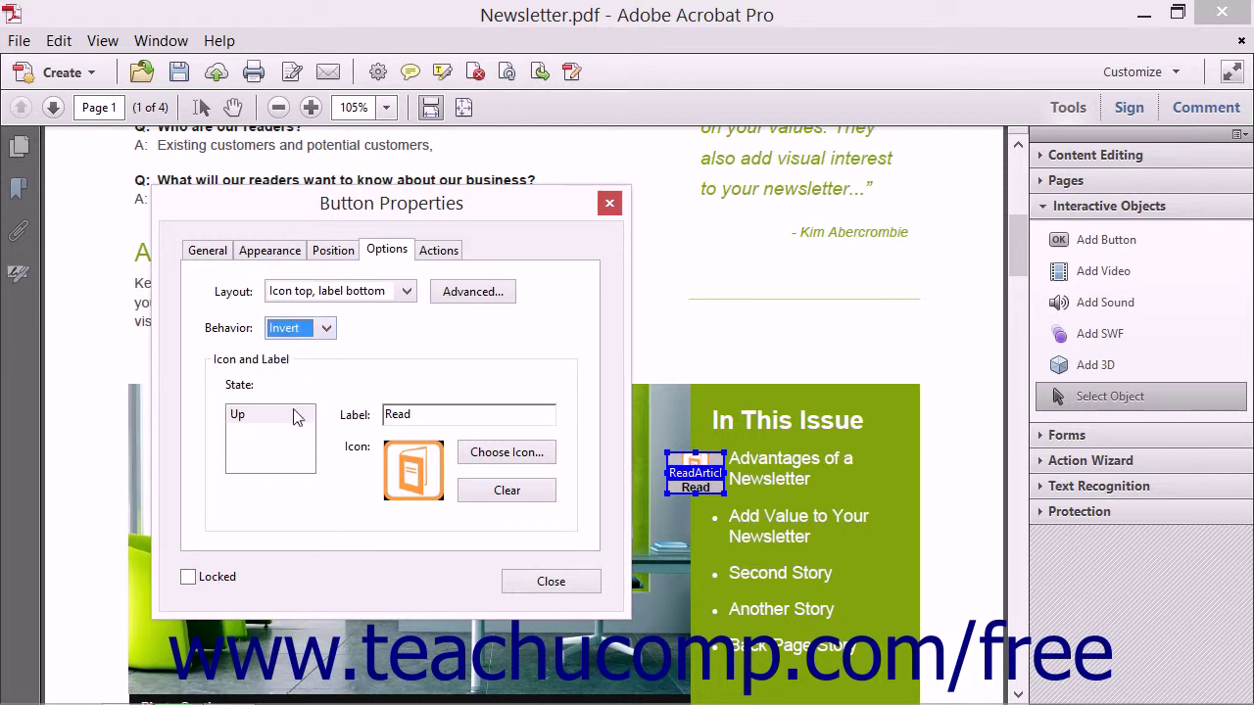
pyautogui.click(293, 411)
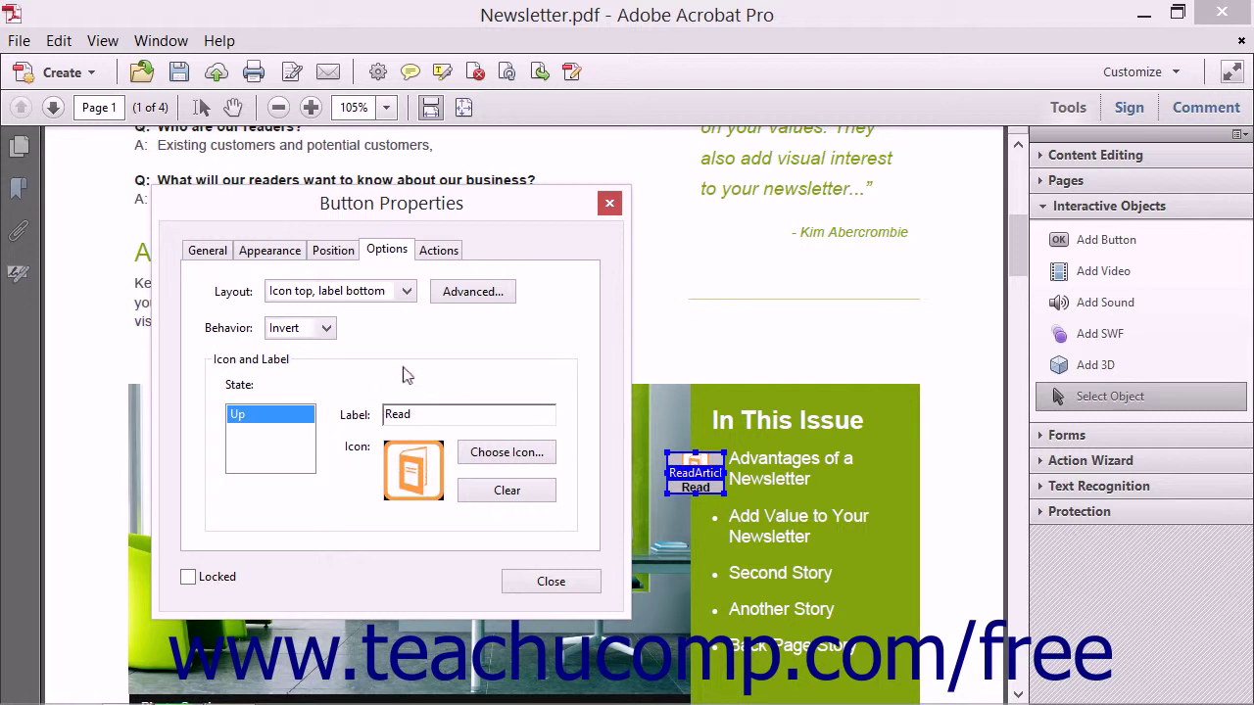
pyautogui.click(440, 253)
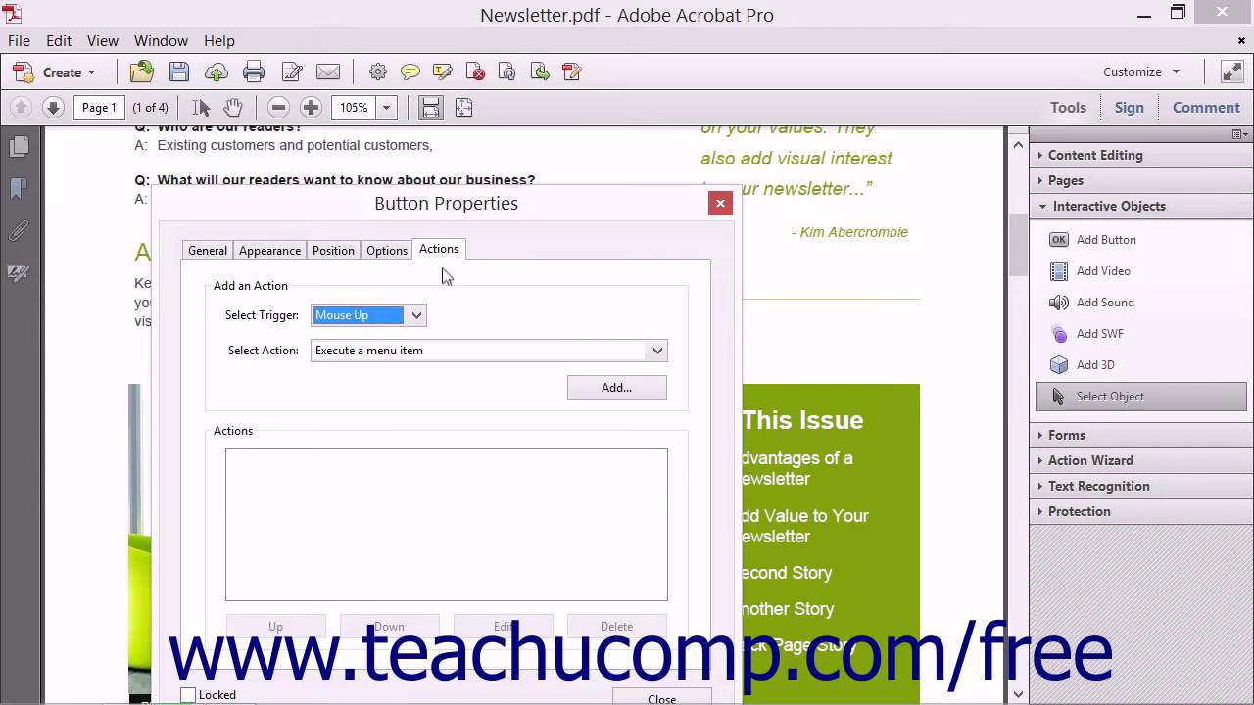
# Step: Keep Mouse Up as the trigger and pick Read an article from the action list
pyautogui.click(417, 318)
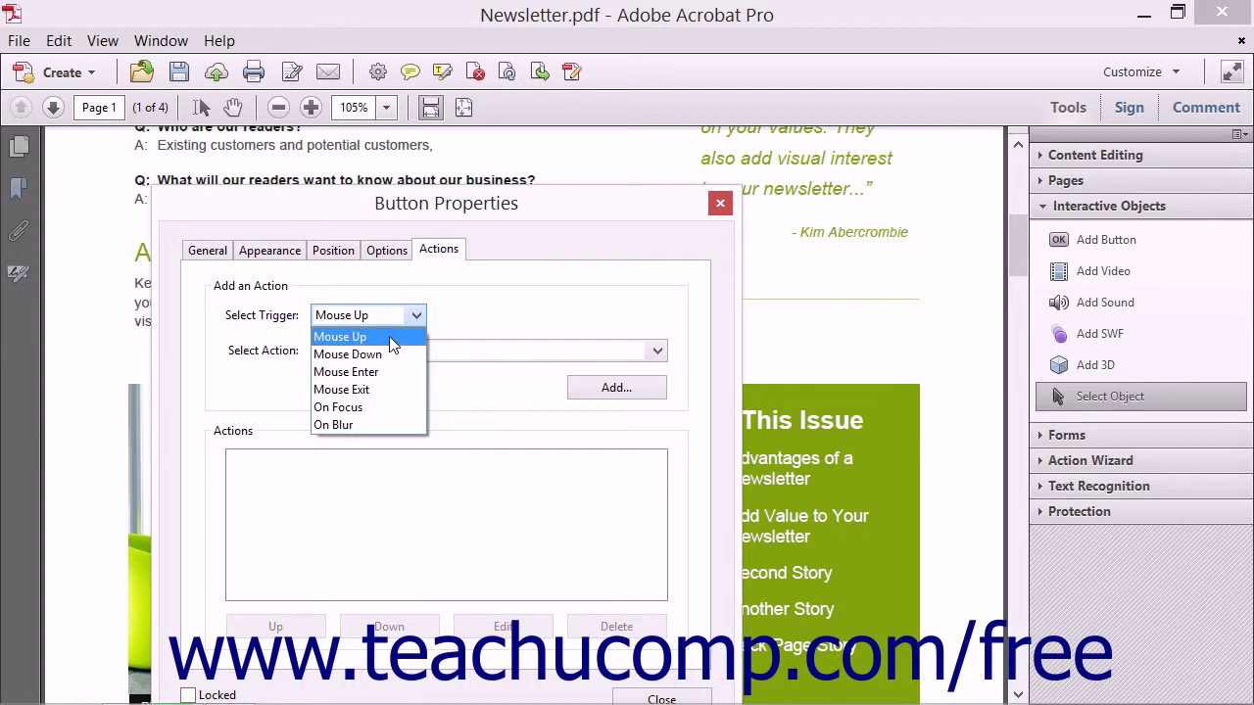
pyautogui.click(391, 338)
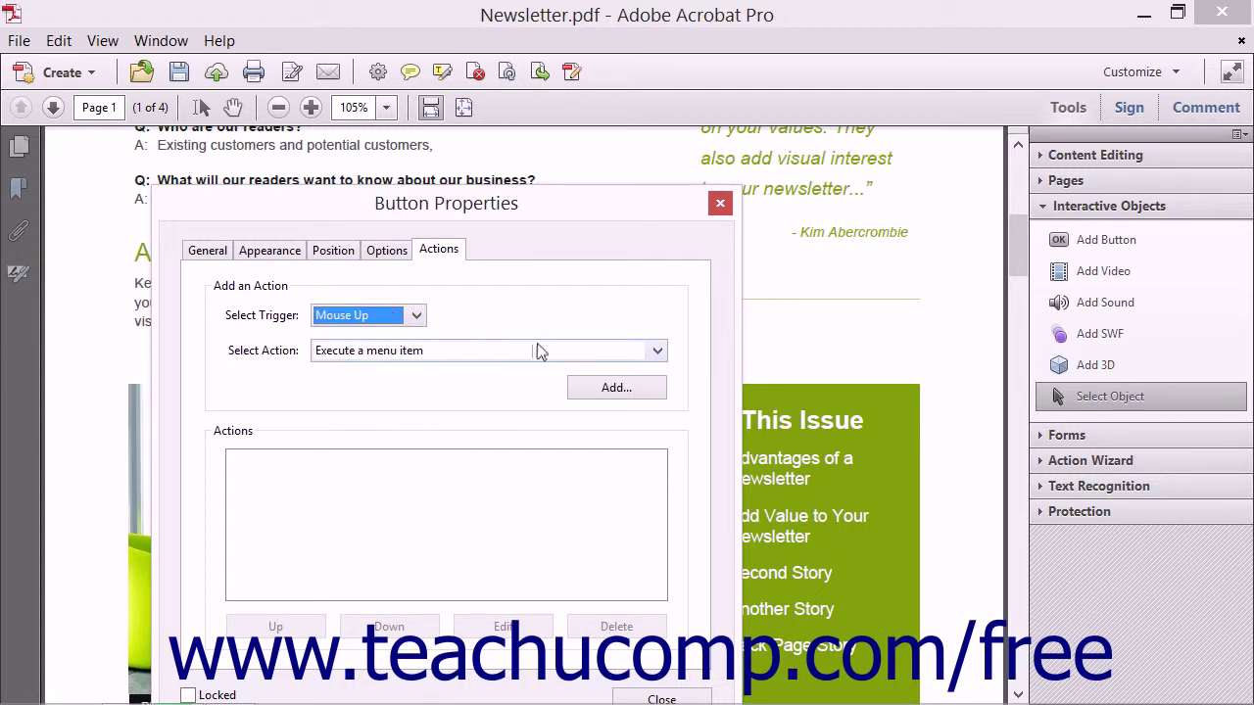
pyautogui.click(657, 351)
pyautogui.moveTo(659, 372); pyautogui.dragTo(659, 430)
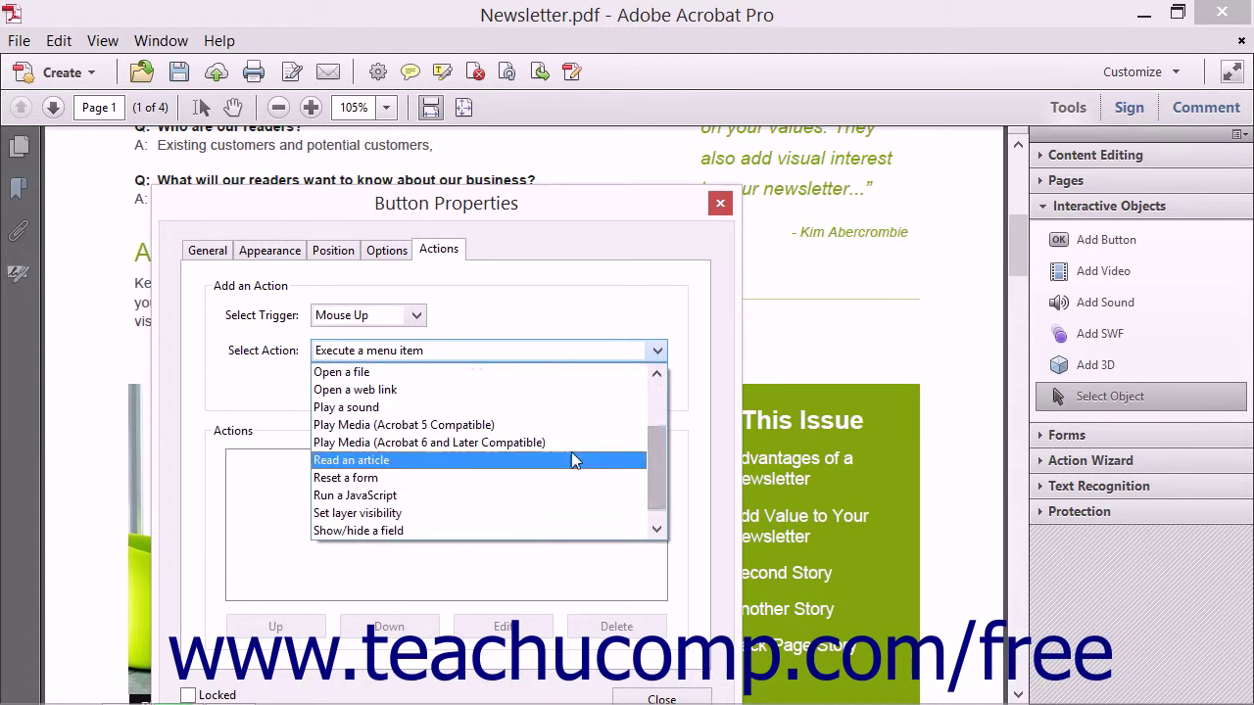
pyautogui.click(575, 460)
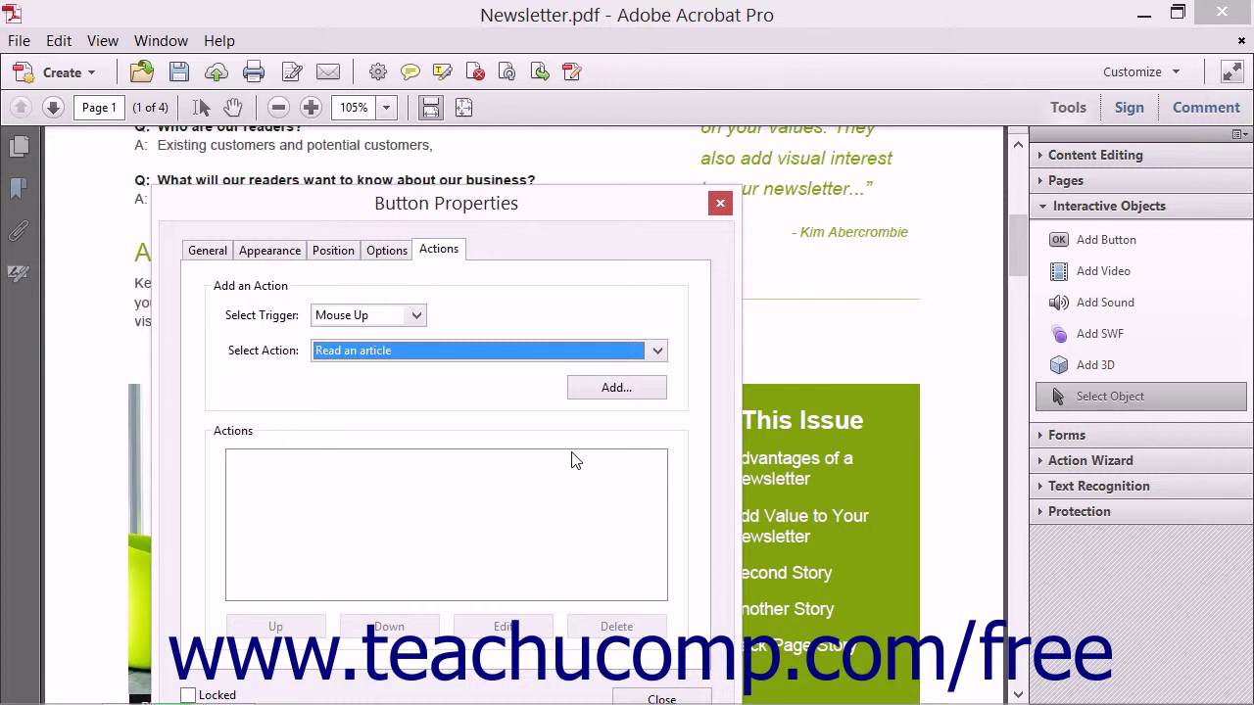
# Step: Add a Mouse Up Read an article action to the ReadArticle button that reads Story 1
pyautogui.click(609, 390)
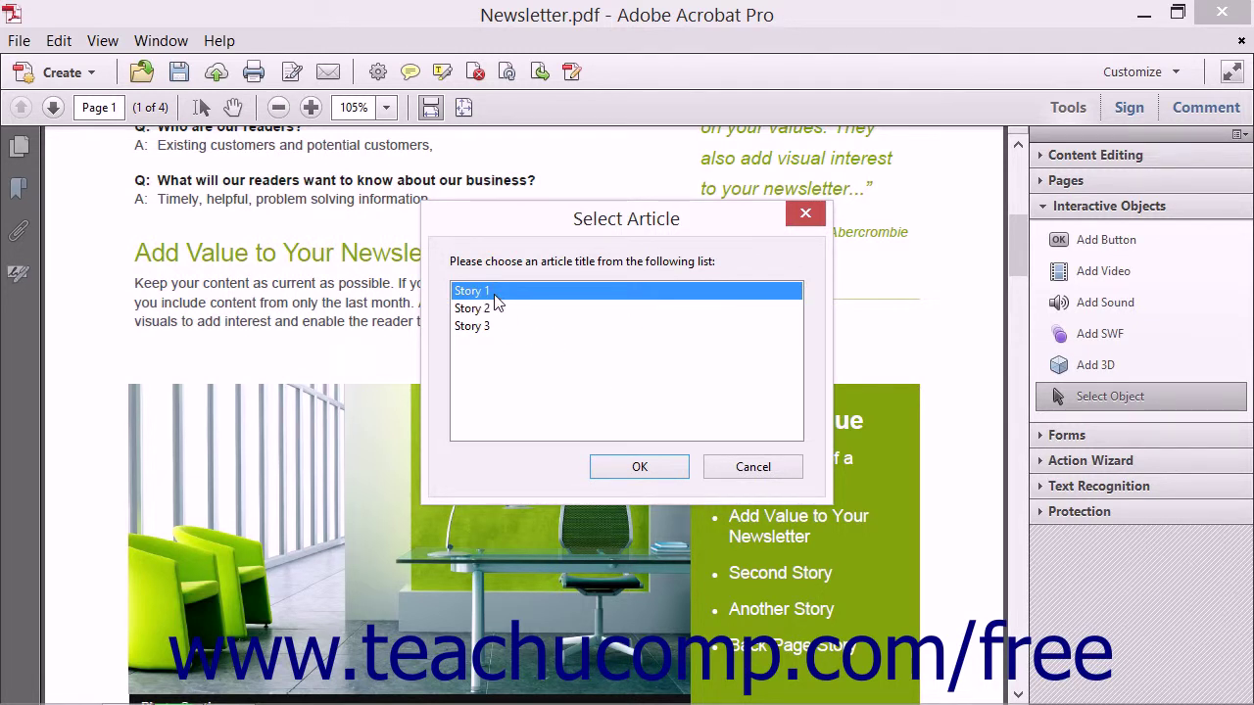
pyautogui.click(639, 467)
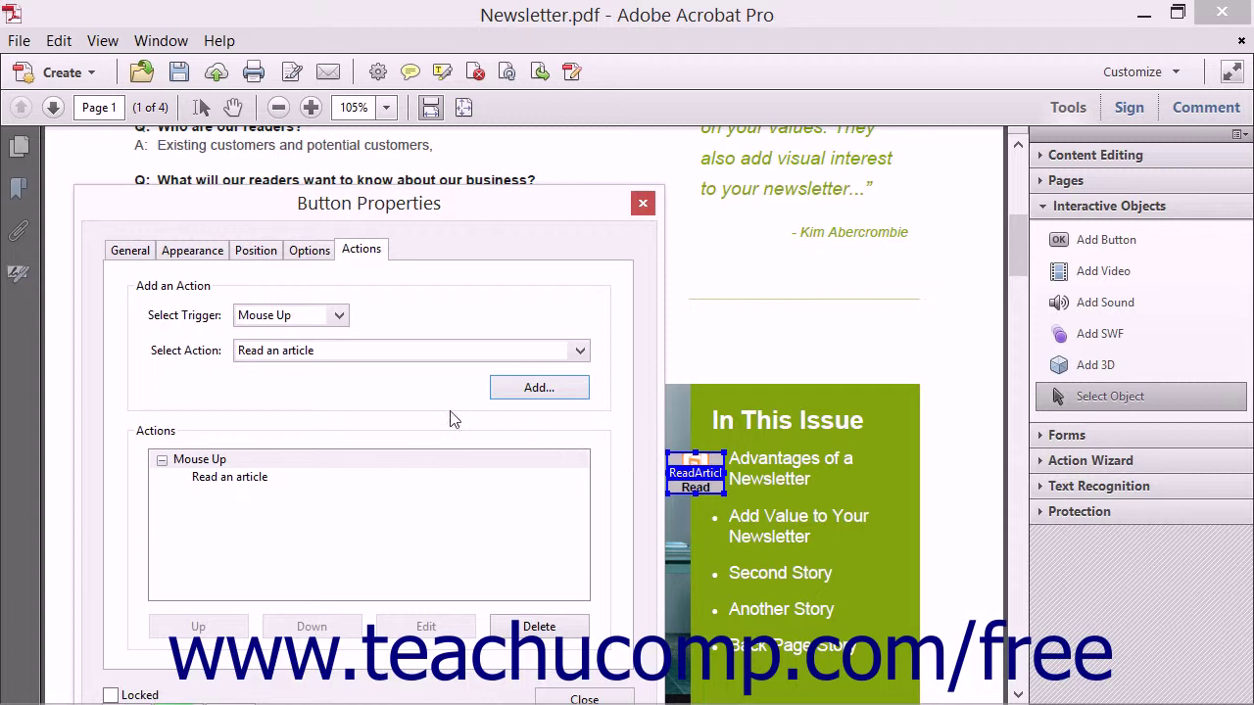
pyautogui.click(257, 437)
pyautogui.click(307, 643)
# Step: Recheck the Read an article action via Edit, keep Story 1, and close Button Properties
pyautogui.click(220, 479)
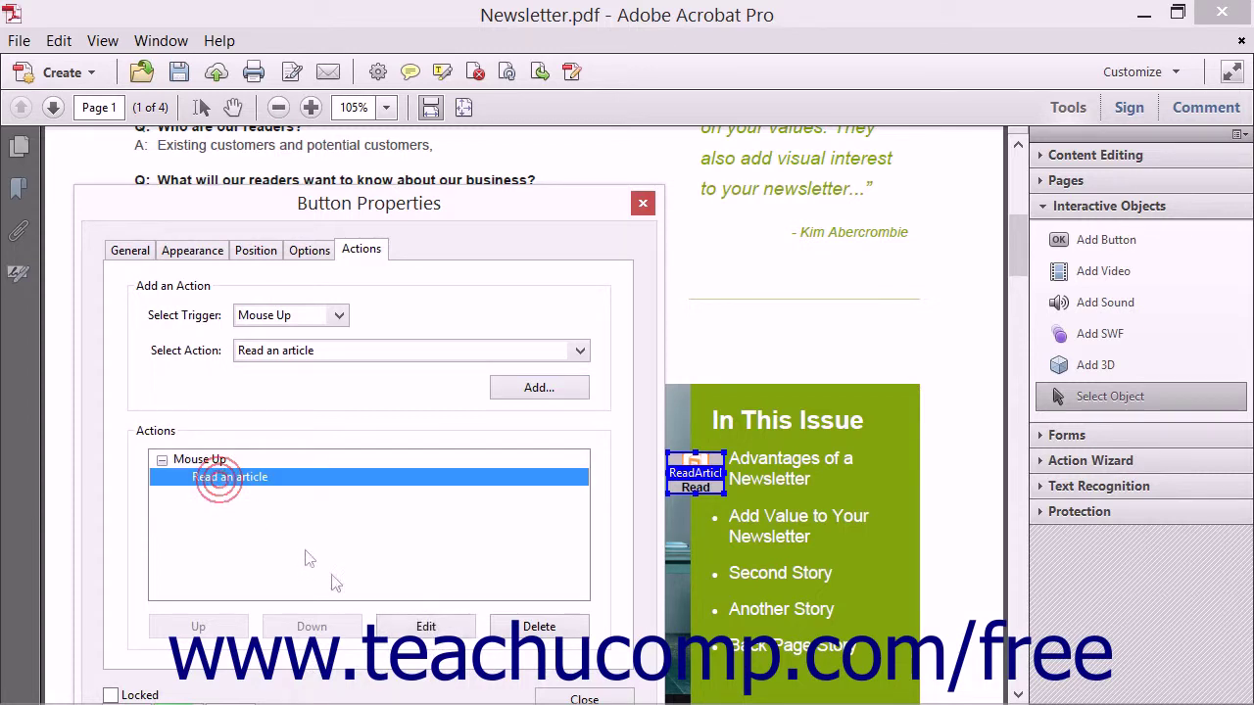
pyautogui.click(402, 631)
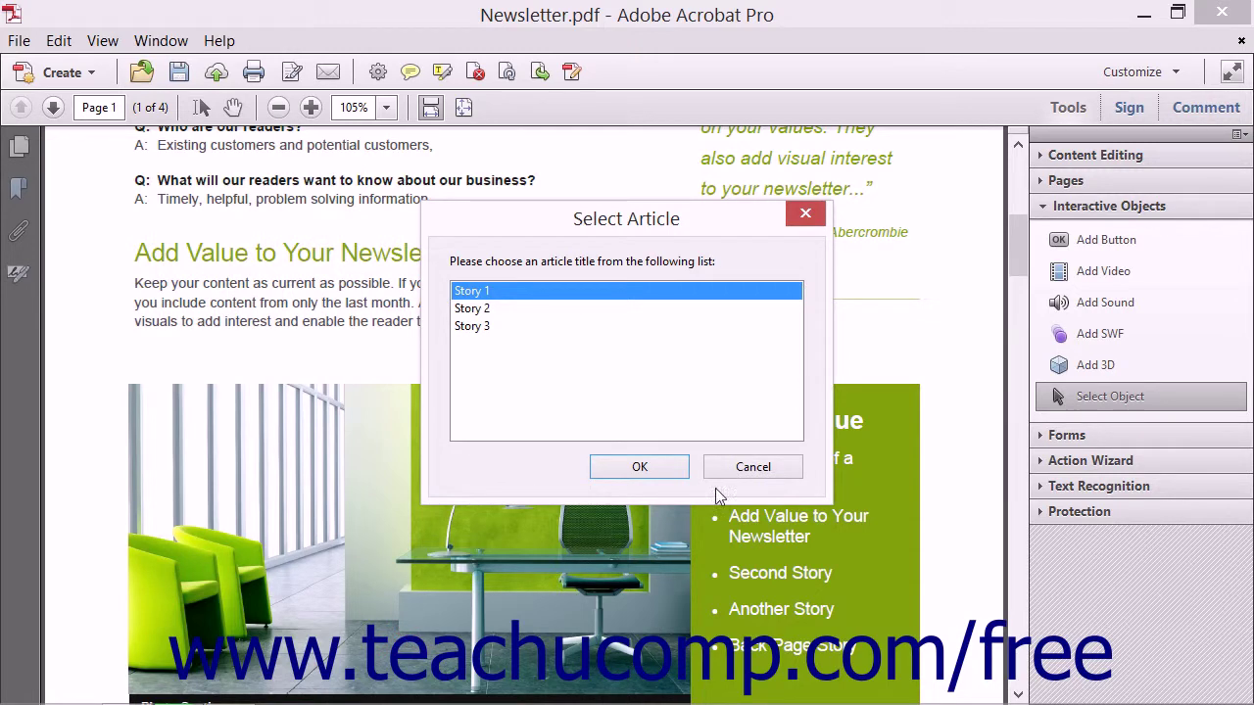
pyautogui.click(640, 466)
pyautogui.click(221, 477)
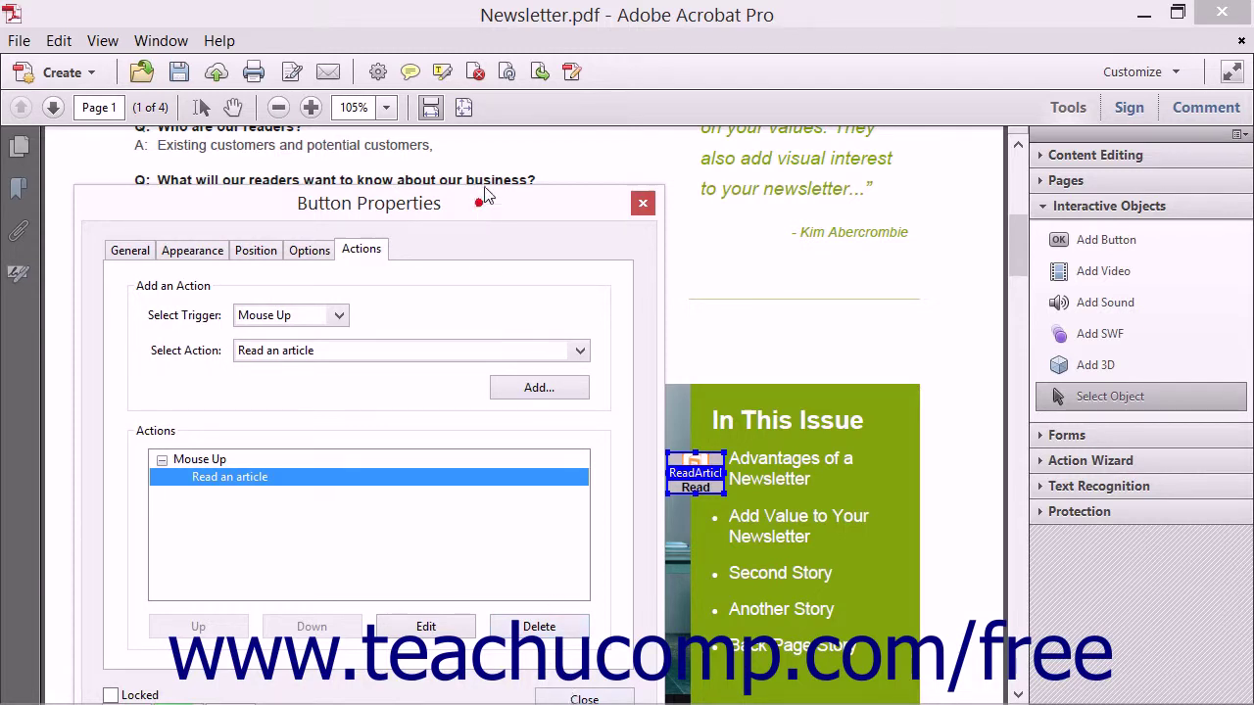
pyautogui.moveTo(480, 201); pyautogui.dragTo(494, 152)
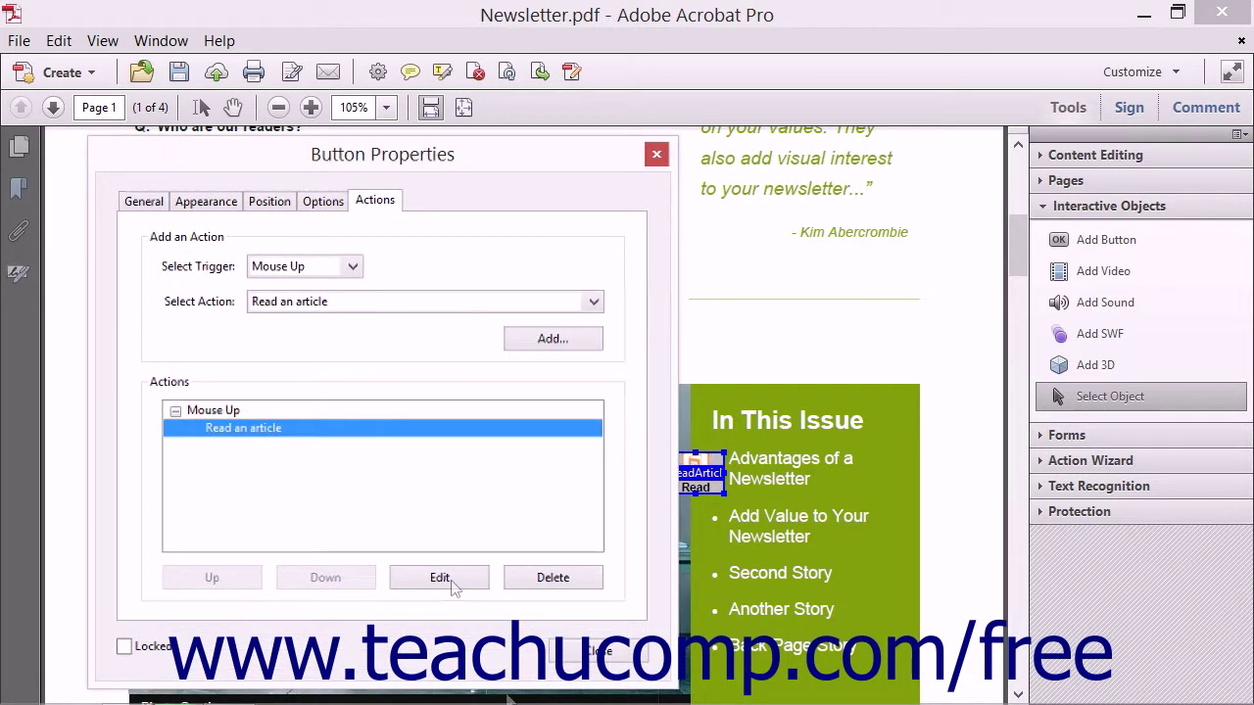
pyautogui.click(574, 654)
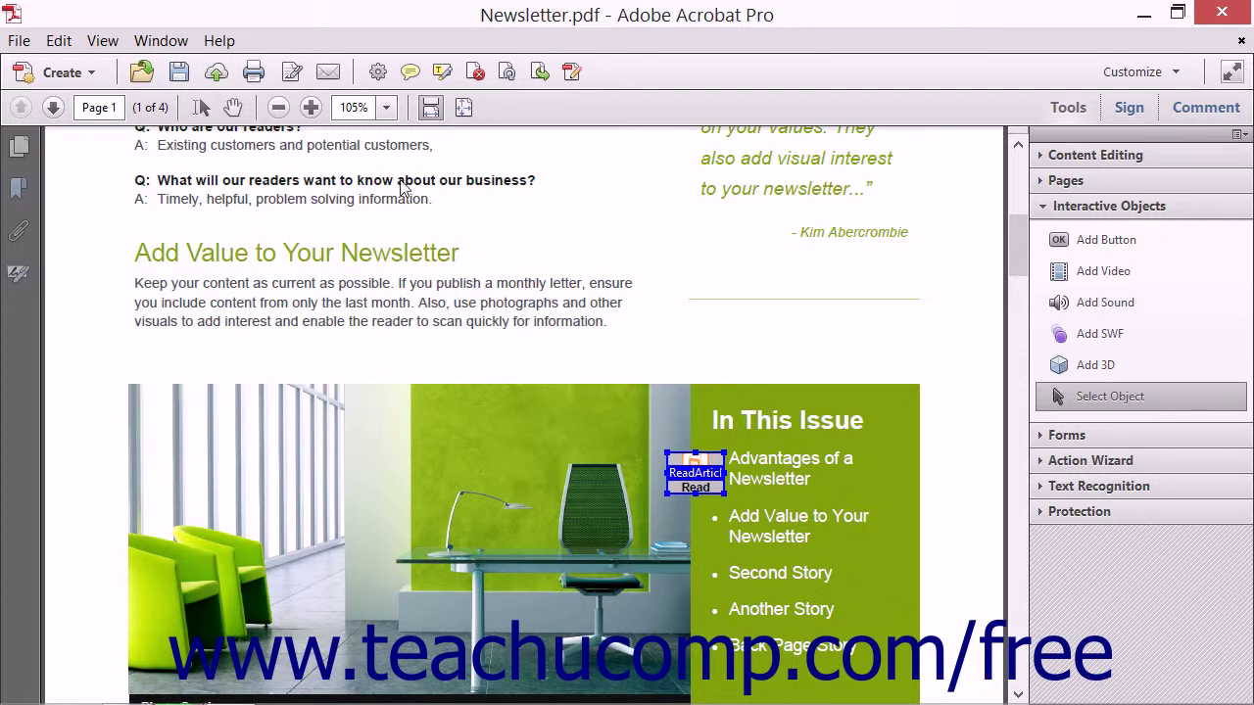
# Step: With the Select tool, click the Read button to jump to the Advantages of a Newsletter article
pyautogui.click(201, 108)
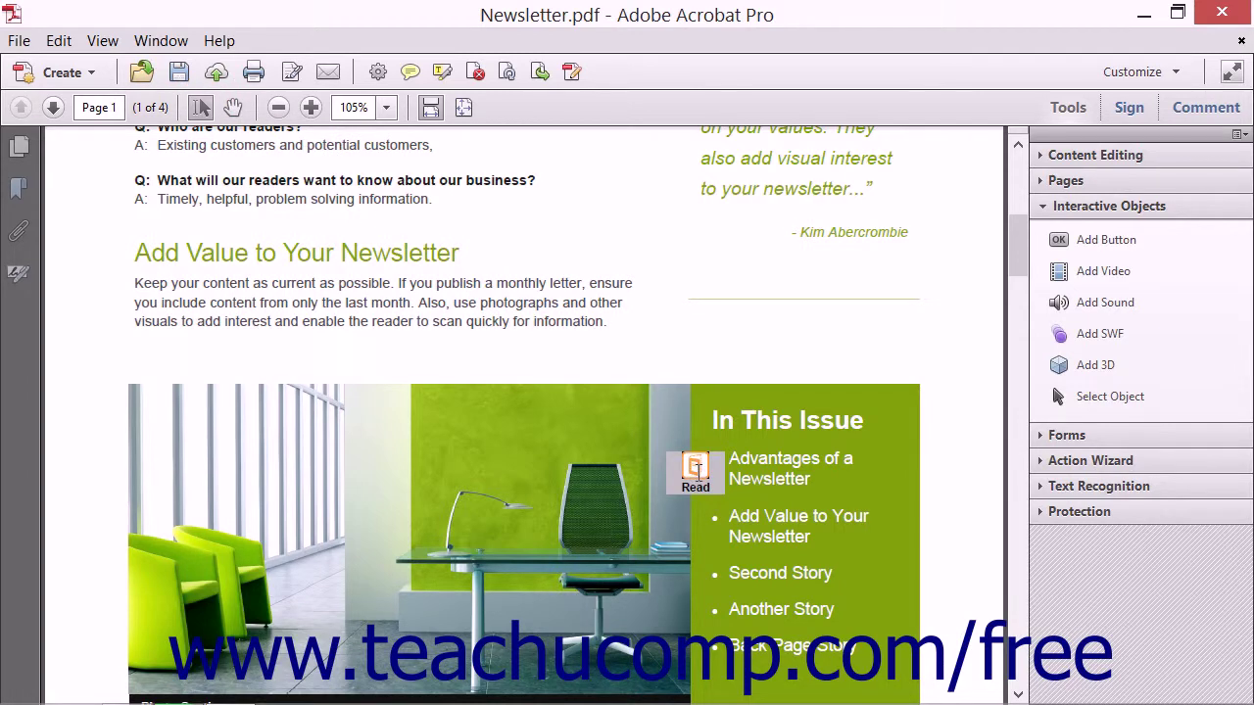
pyautogui.click(698, 475)
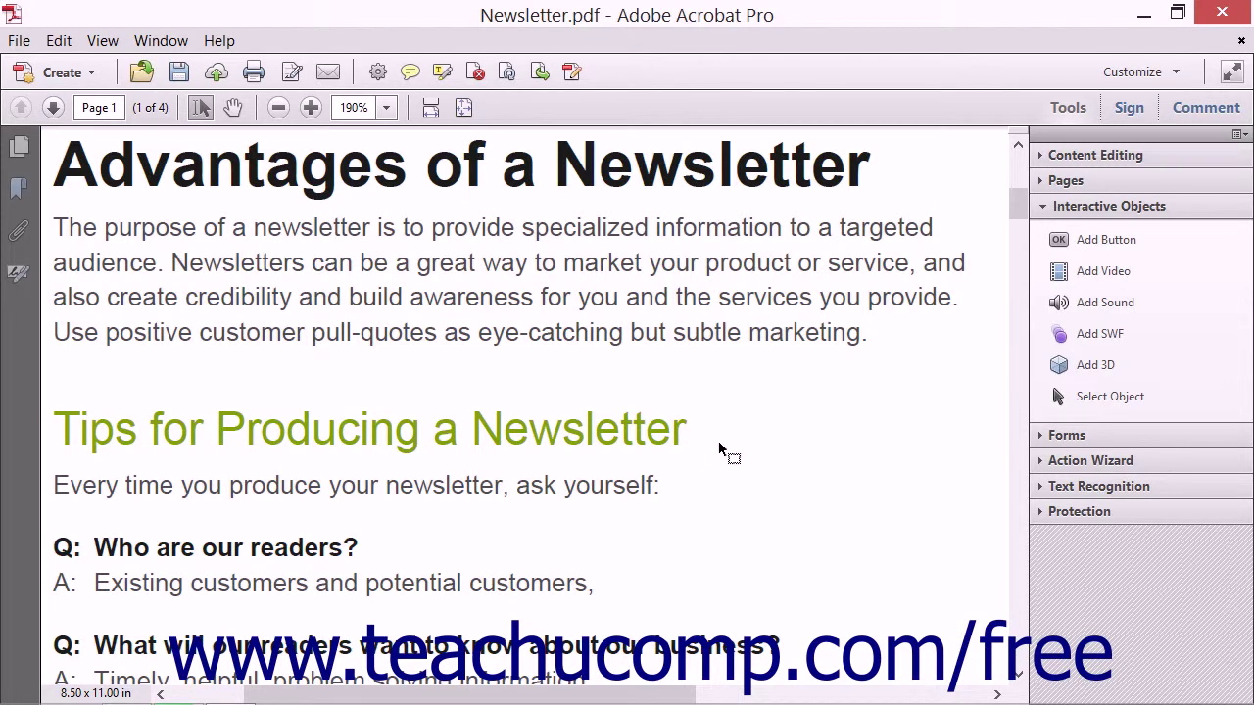
# Step: Scroll back to the Read button in the In This Issue list
pyautogui.scroll(-1, 720, 450)
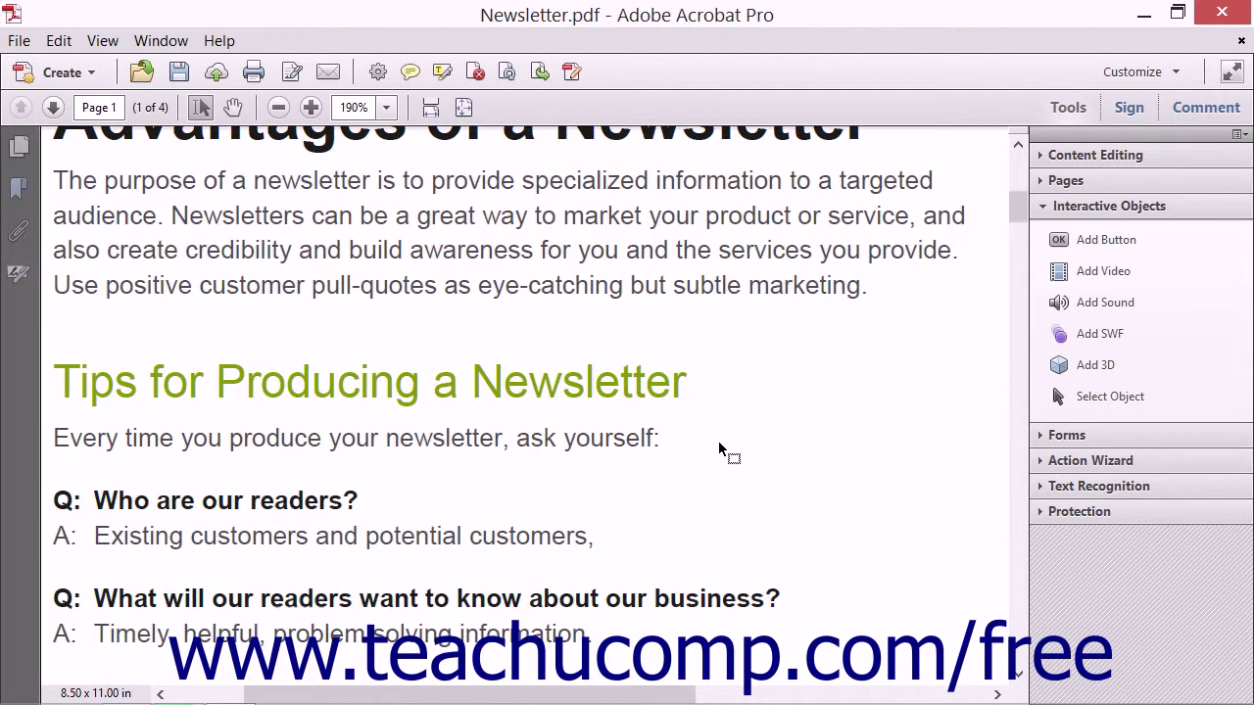
pyautogui.scroll(-1, 720, 451)
pyautogui.scroll(-6, 722, 449)
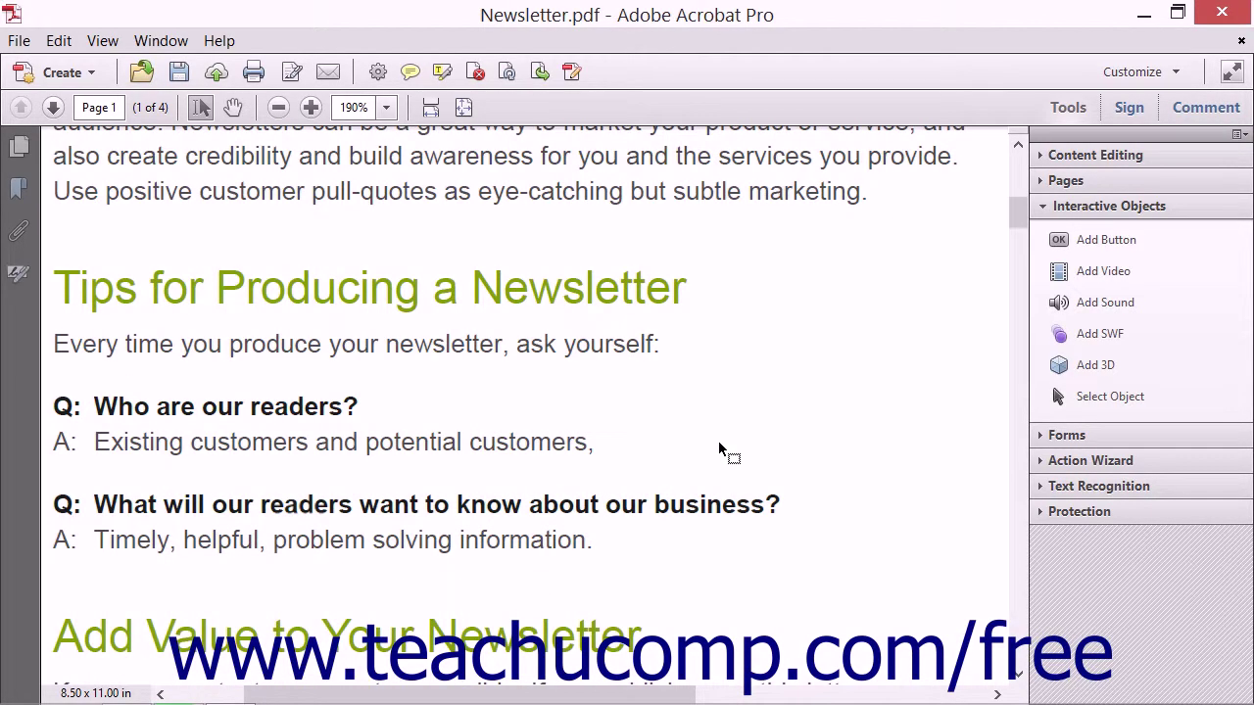
pyautogui.scroll(-15, 719, 442)
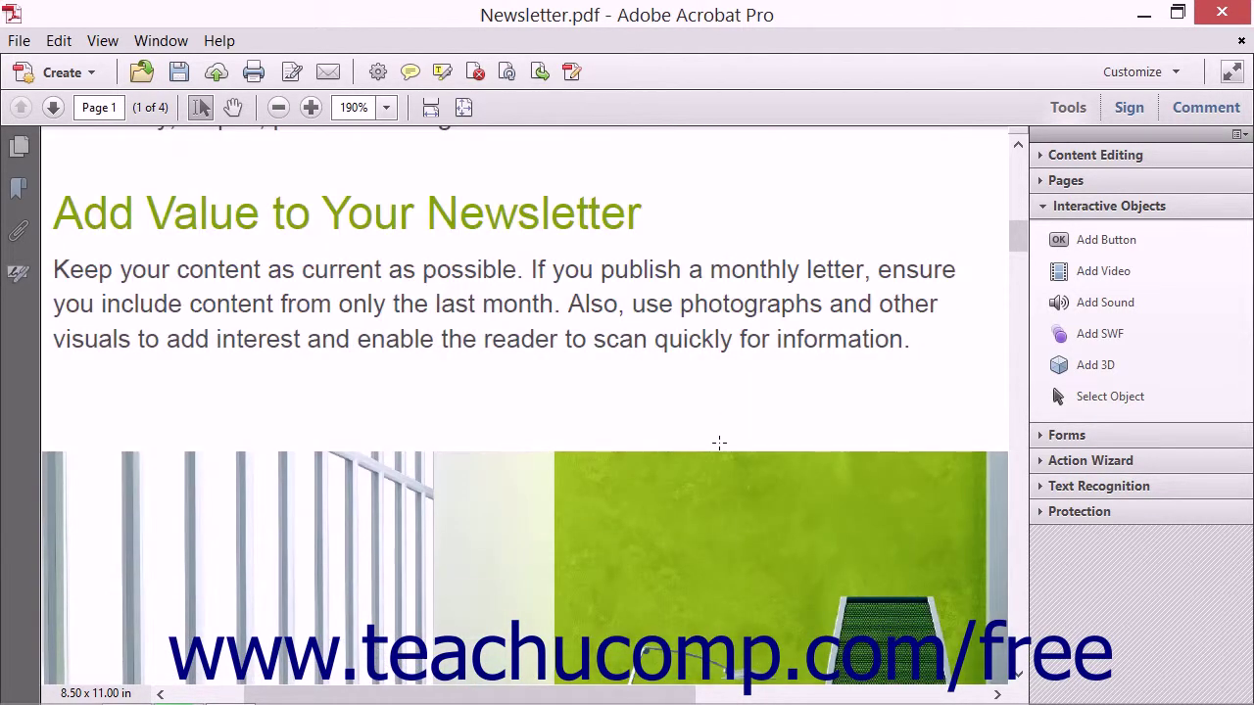
pyautogui.scroll(-3, 722, 449)
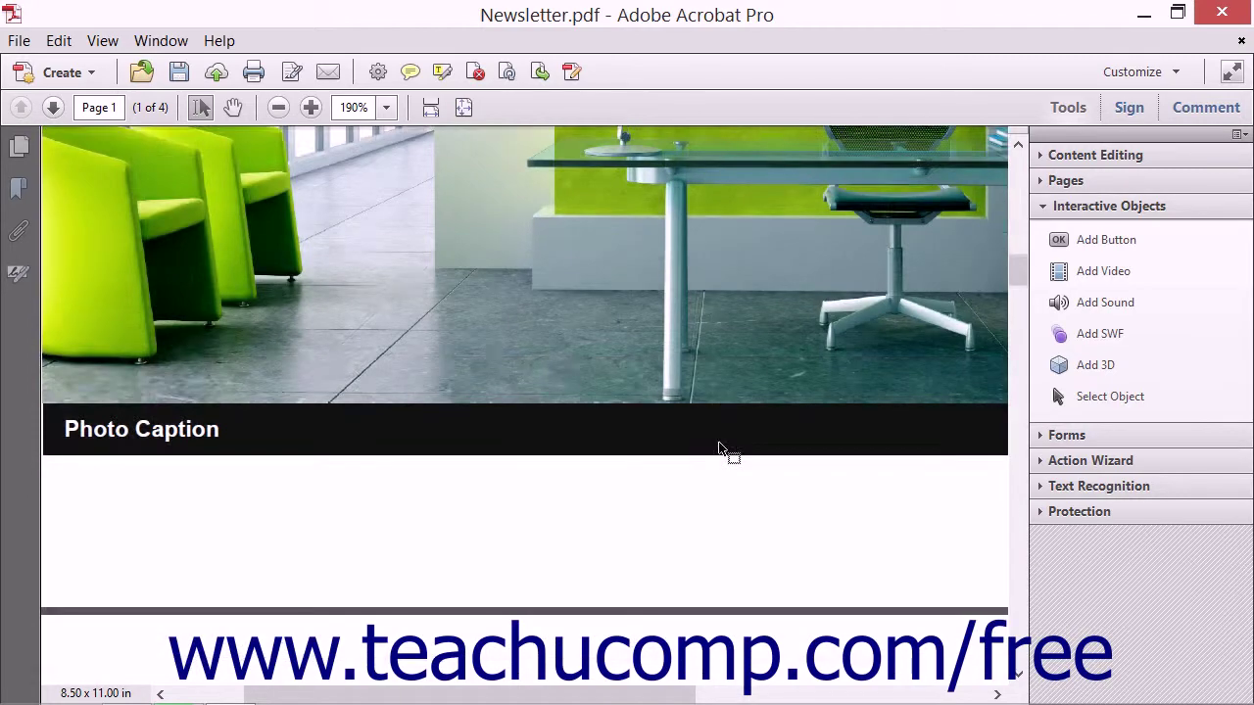
pyautogui.scroll(8, 722, 449)
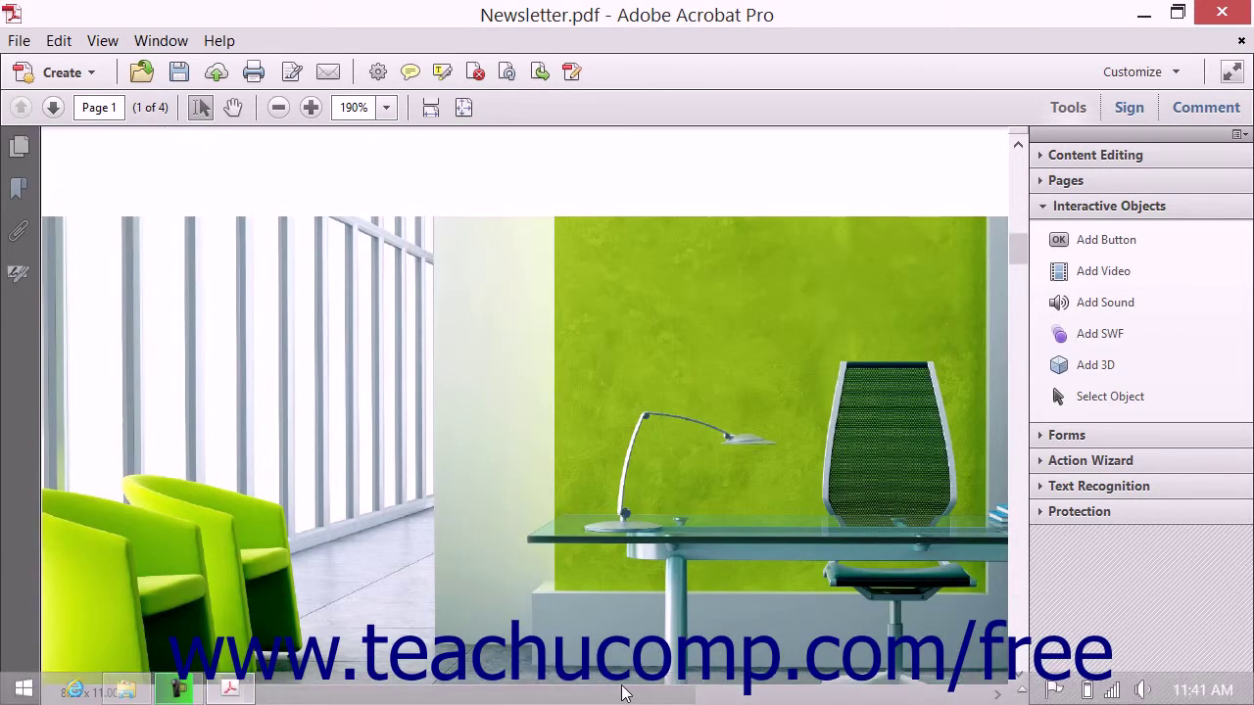
pyautogui.moveTo(637, 694); pyautogui.dragTo(778, 698)
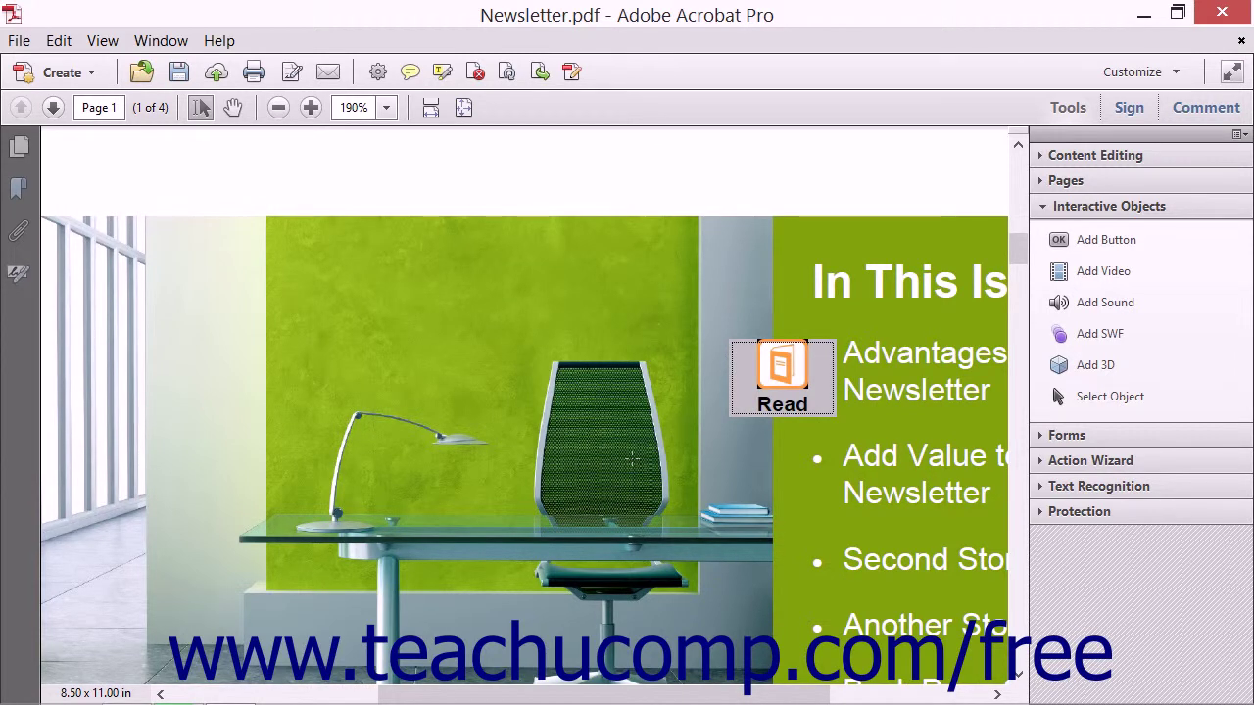
# Step: Review the ReadArticle button's properties with Select Object, then select the button and press Delete
pyautogui.click(1101, 401)
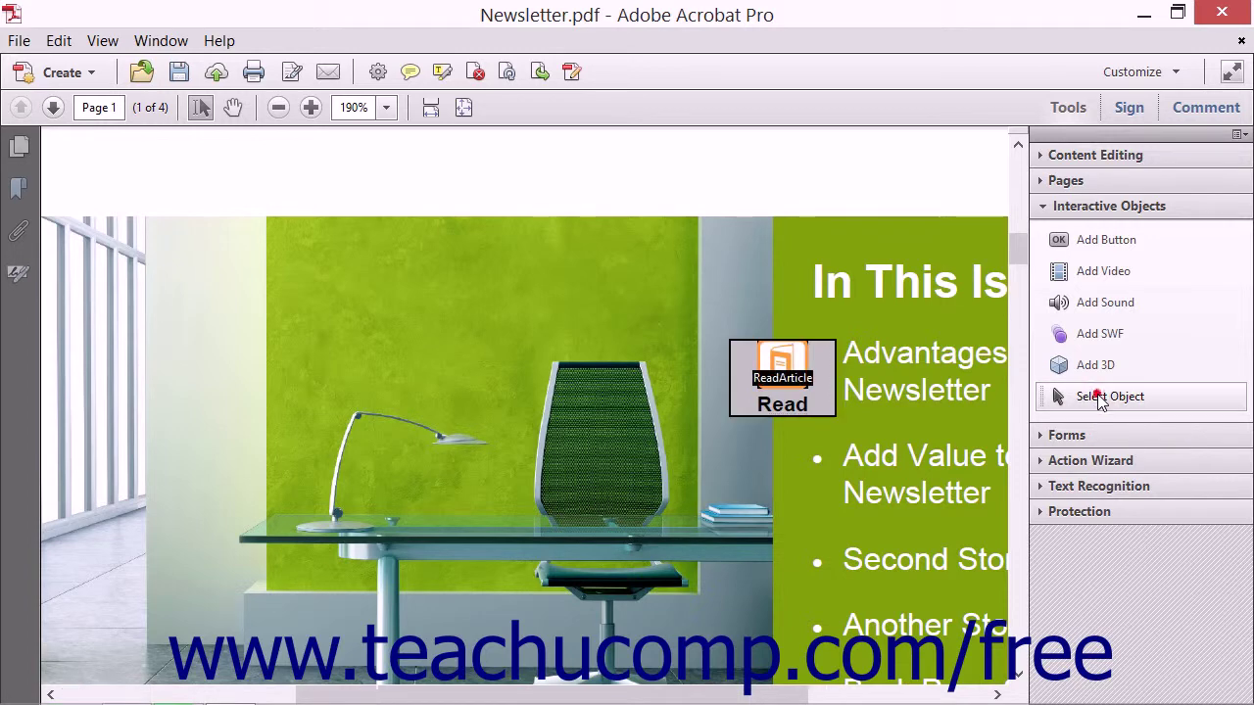
pyautogui.doubleClick(827, 384)
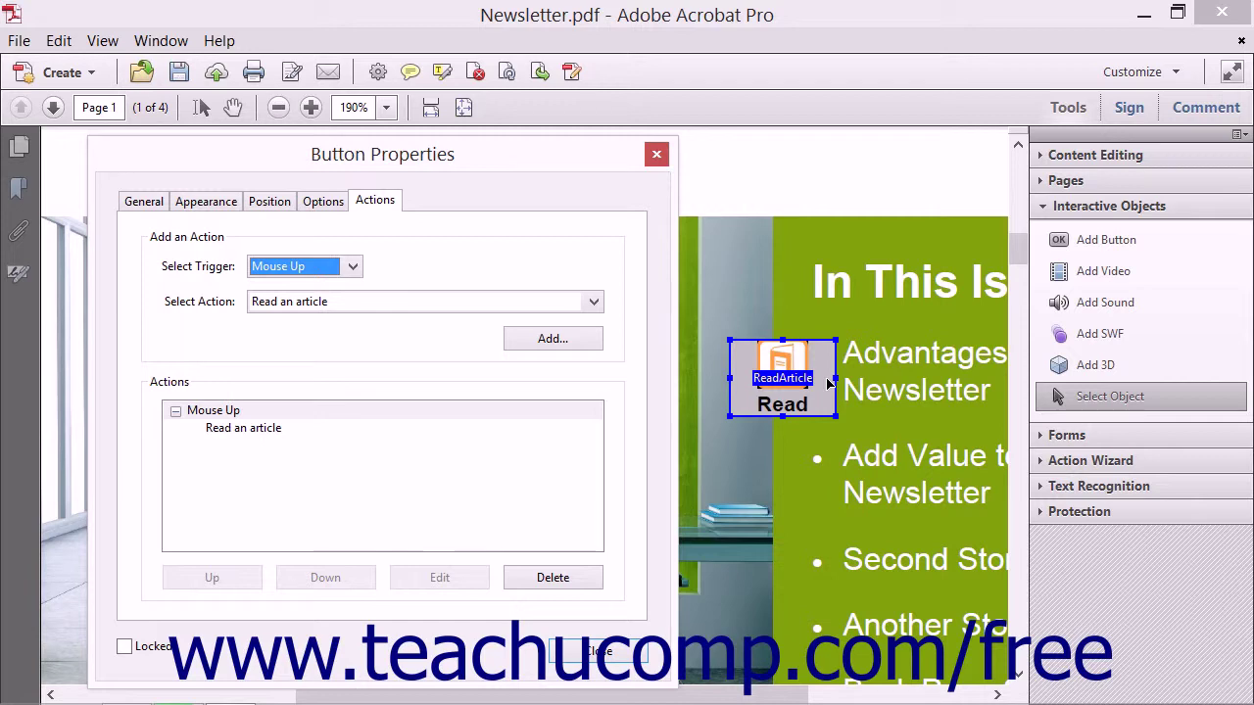
pyautogui.click(598, 652)
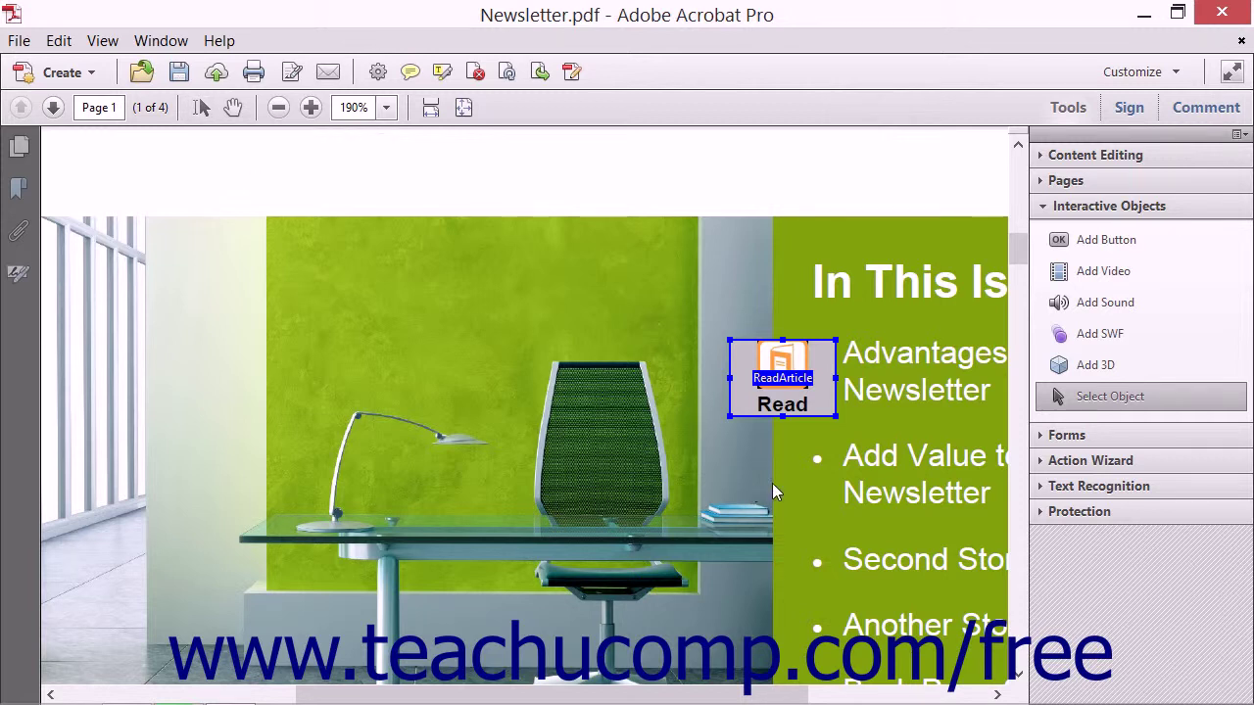
pyautogui.click(1110, 397)
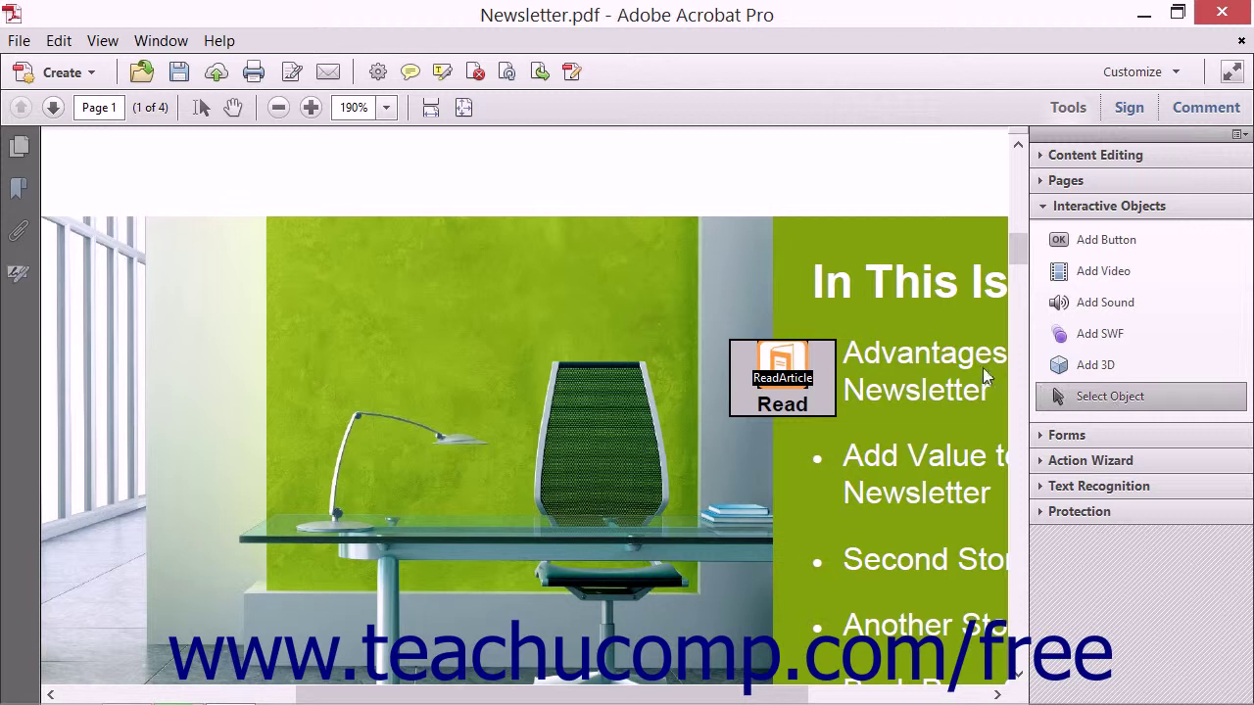
pyautogui.click(830, 365)
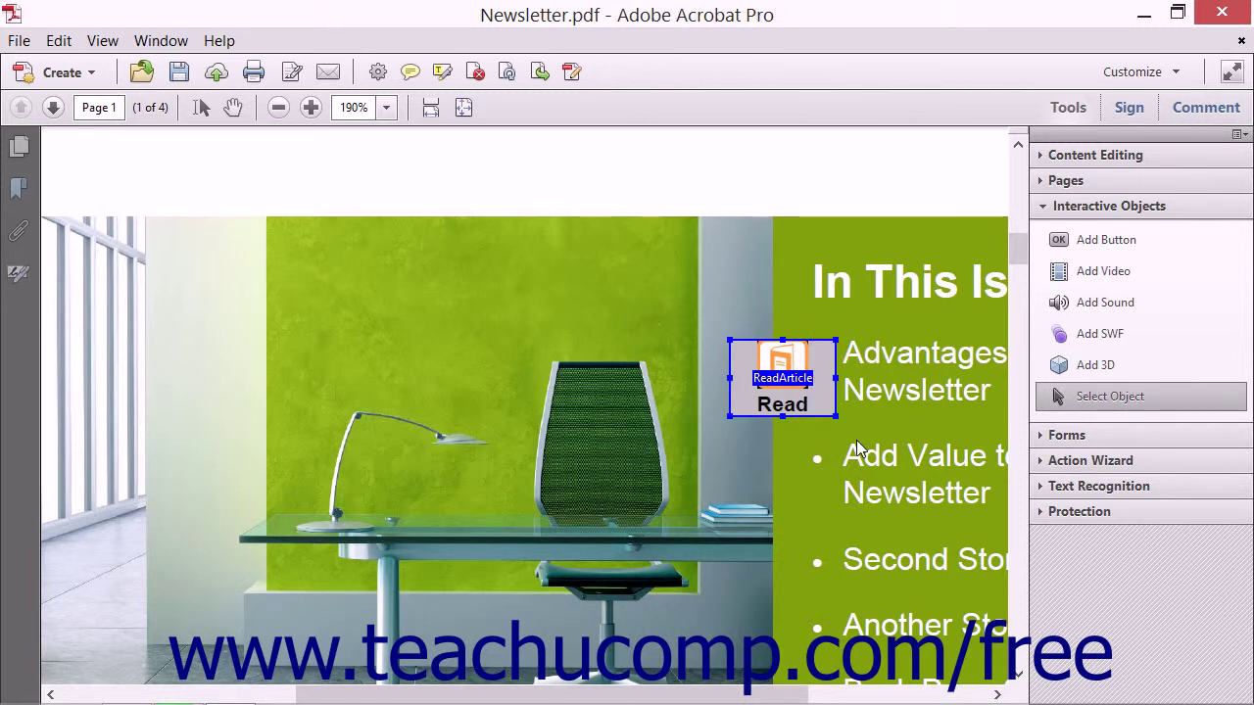
pyautogui.press('Delete')
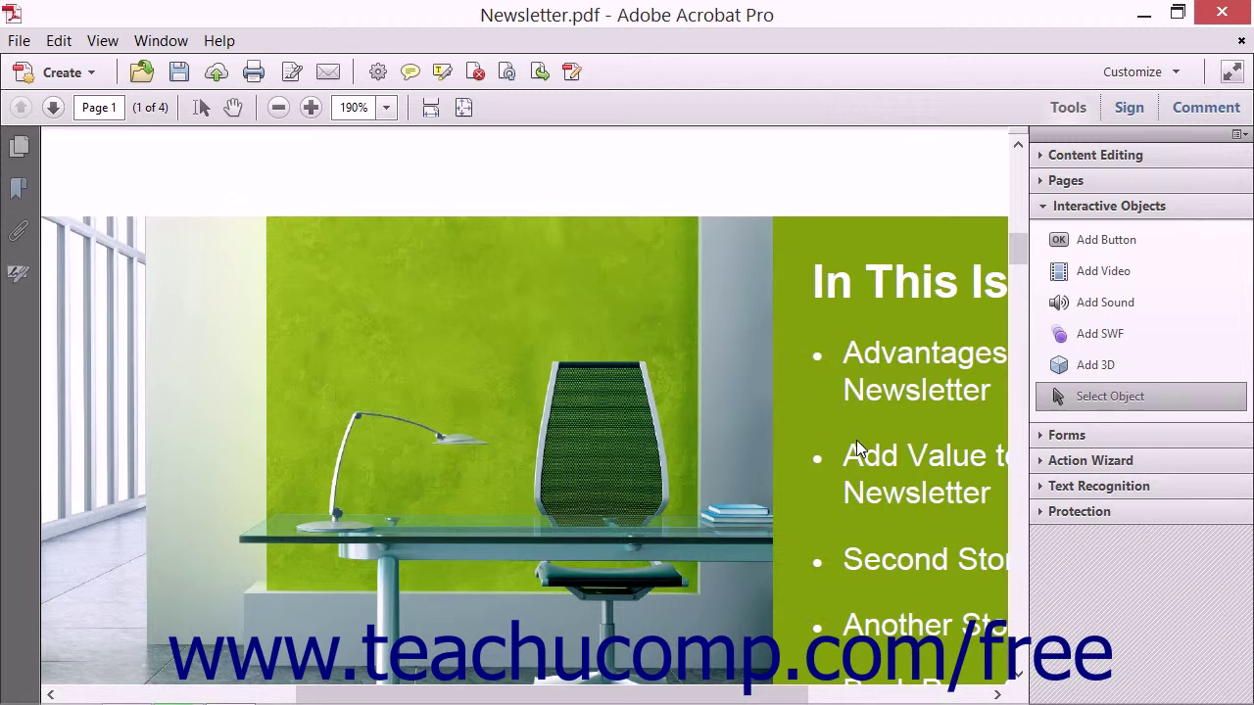